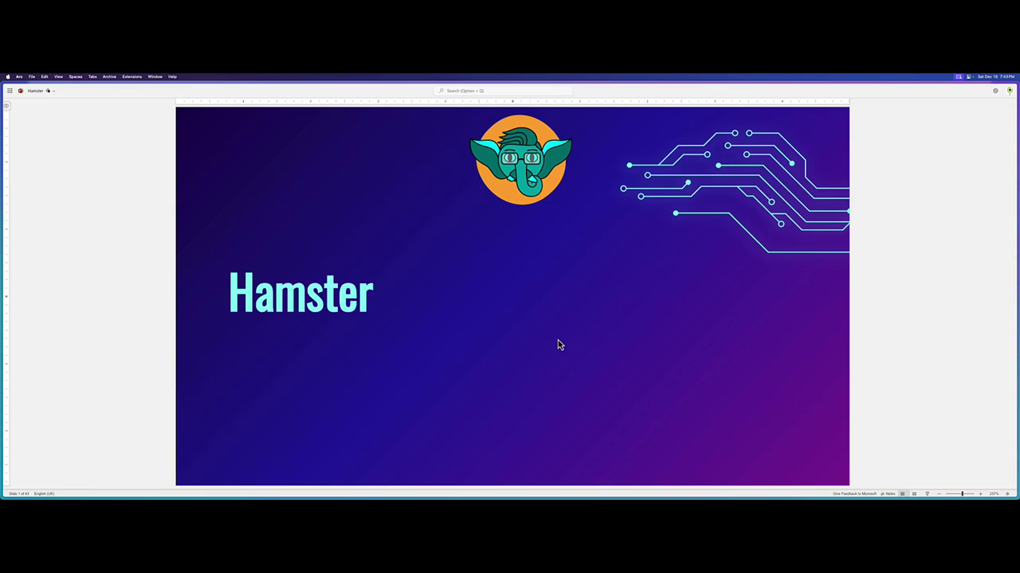
Step: Go to the "How to launch JMeter?" slide and underline its terminal, JMeter directory and jmeter.bat/jmeter.sh instructions
key(Down)
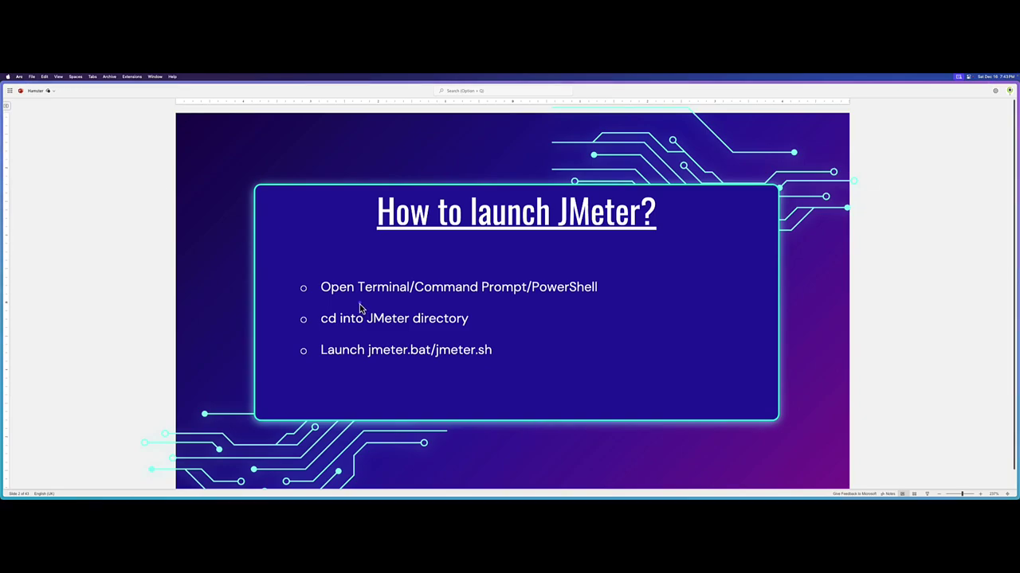
drag(359, 304, 604, 305)
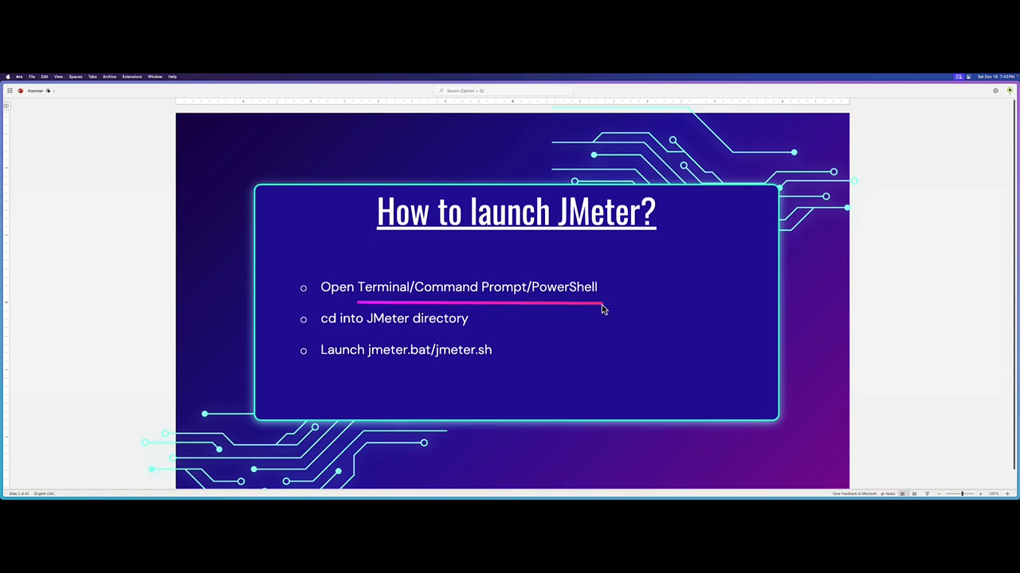
drag(369, 329, 470, 330)
drag(353, 363, 503, 366)
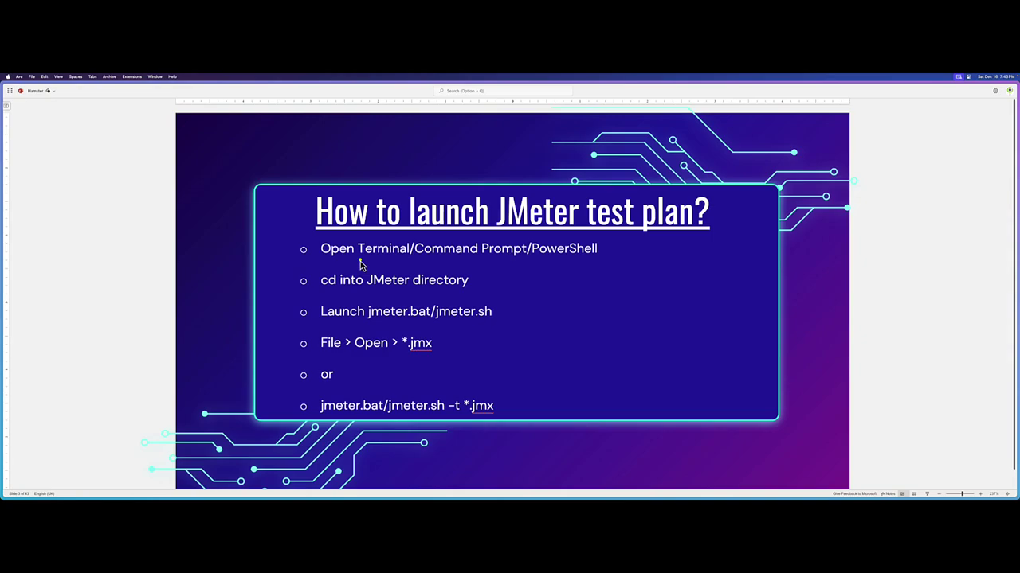
Step: Underline the instructions on the "How to launch JMeter test plan?" slide and clear the annotation marks
drag(360, 261, 598, 268)
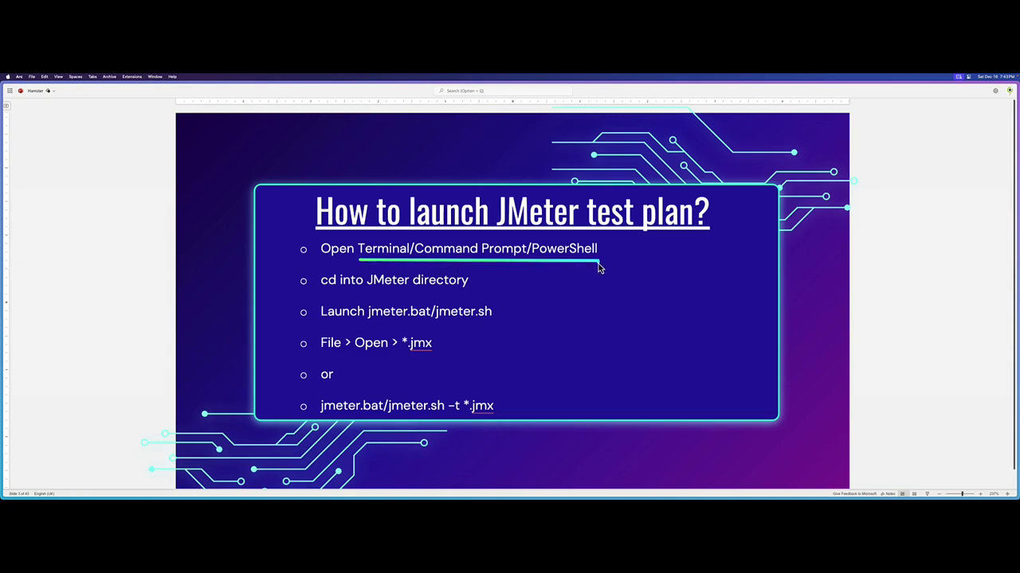
drag(364, 294, 471, 295)
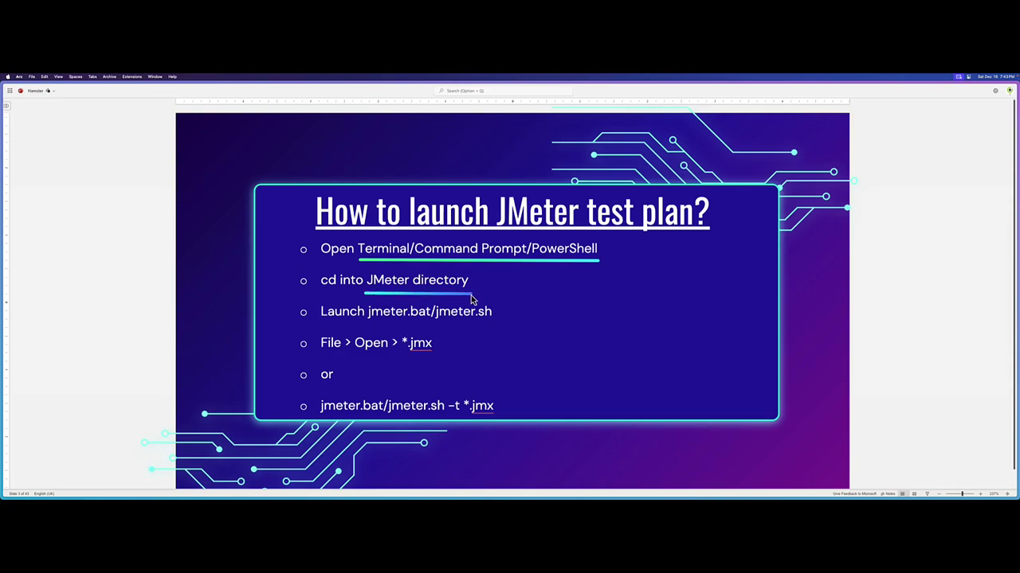
drag(363, 325, 510, 325)
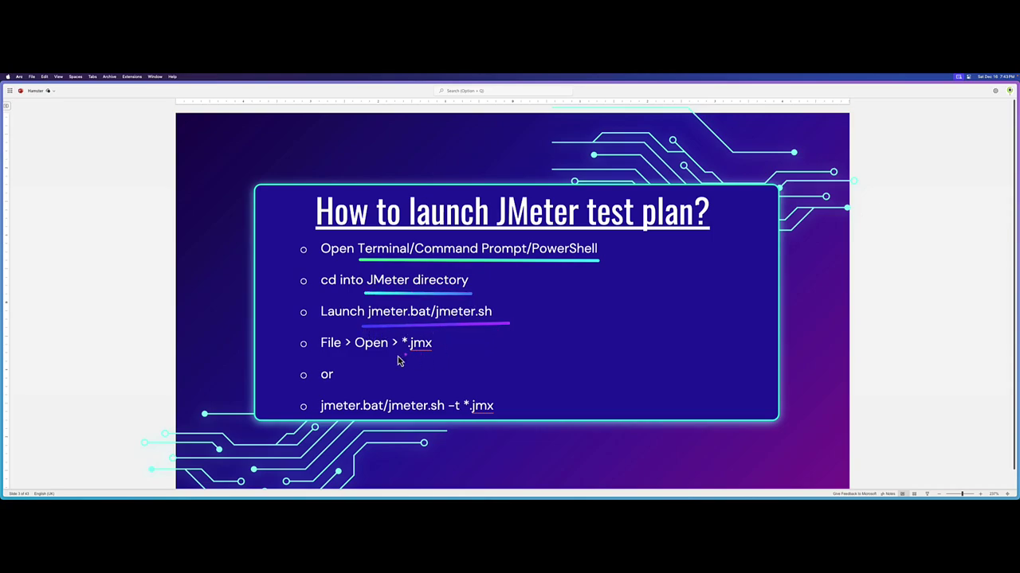
drag(321, 357, 441, 358)
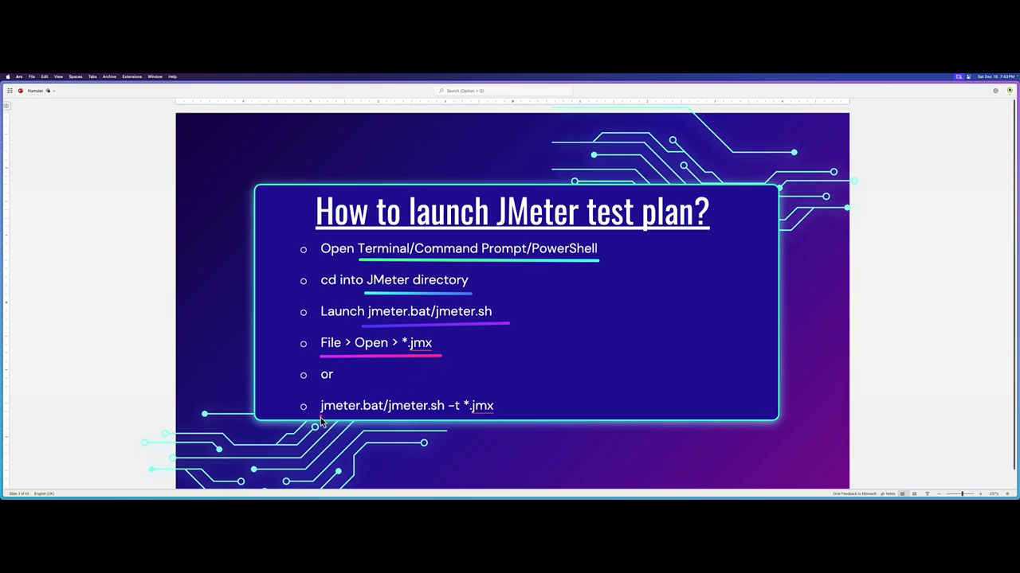
drag(444, 416, 502, 416)
key(Escape)
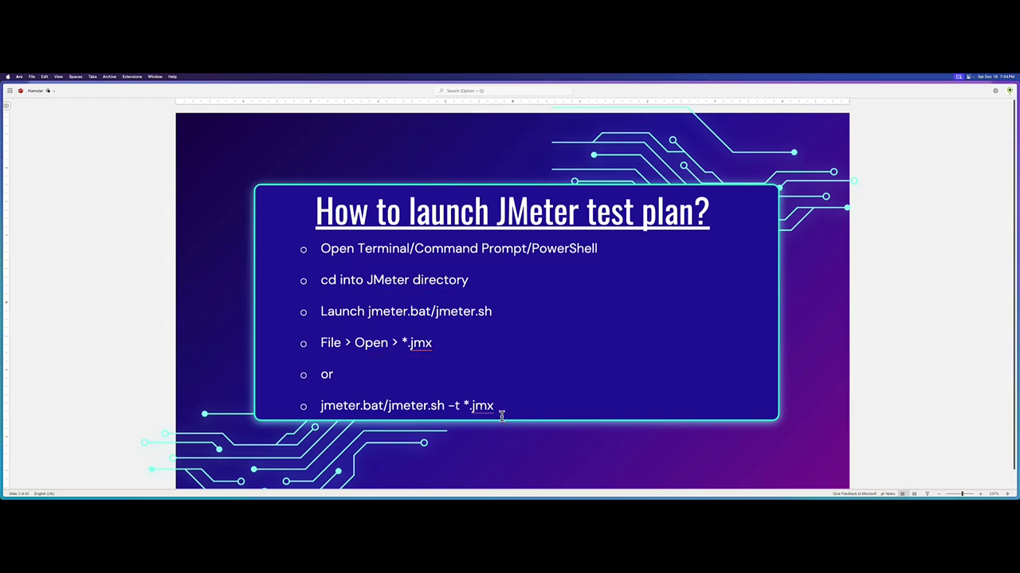
Step: Advance the presentation past the Hamster introduction to the DEMO slide
scroll(502, 414, down, 1)
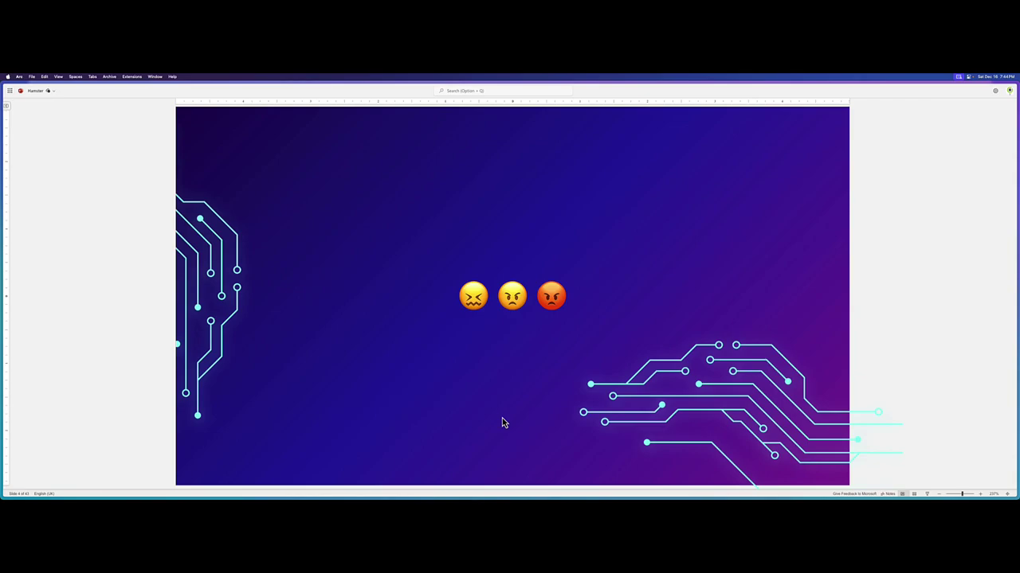
scroll(501, 423, down, 1)
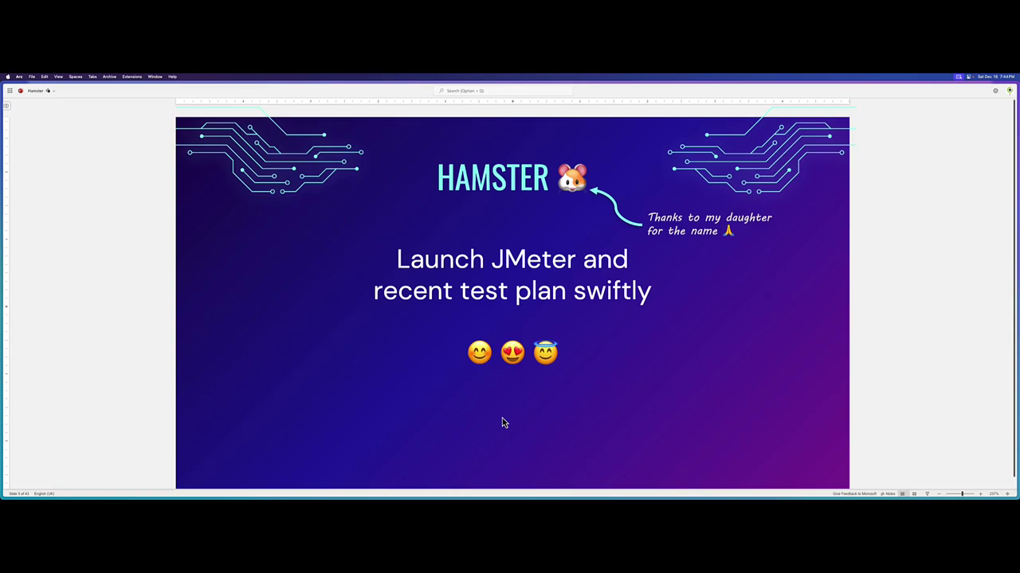
key(Page_Down)
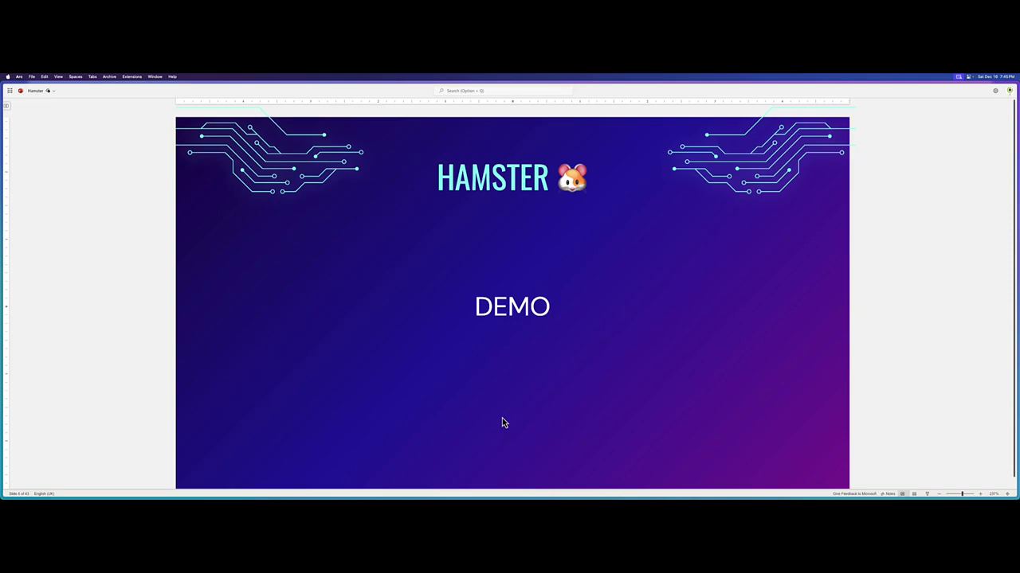
Step: Switch to the QAInsights/hamster repository on GitHub and read its README from the features through installation, telemetry and platform comparison
key(ctrl+Tab)
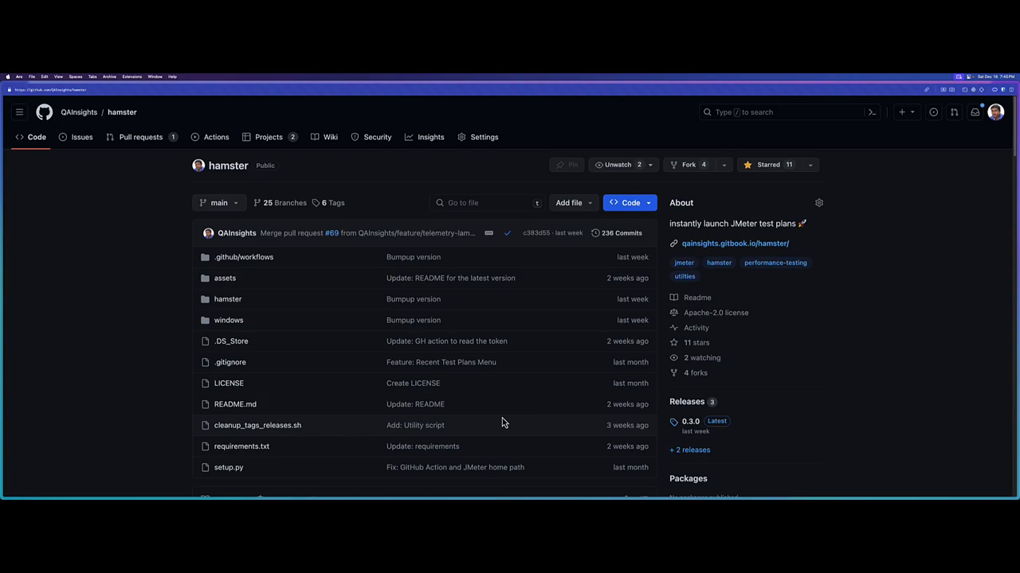
scroll(430, 410, down, 5)
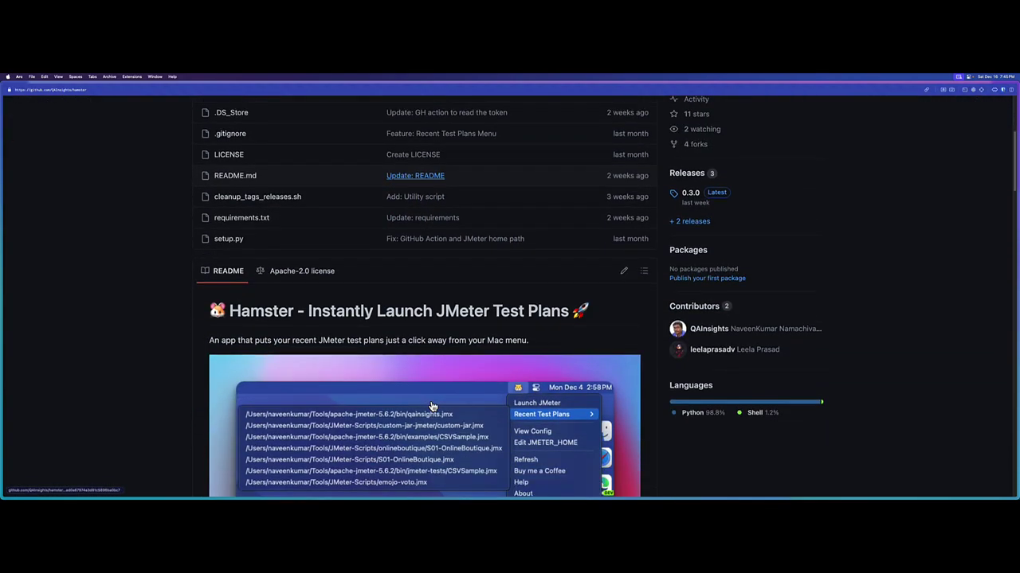
scroll(431, 407, down, 3)
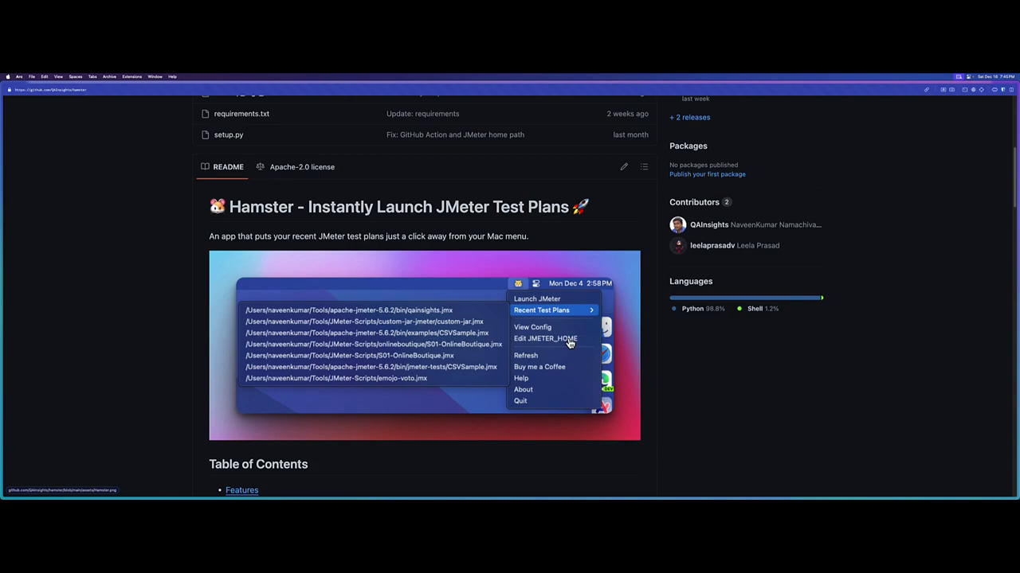
scroll(570, 344, down, 5)
scroll(569, 344, down, 4)
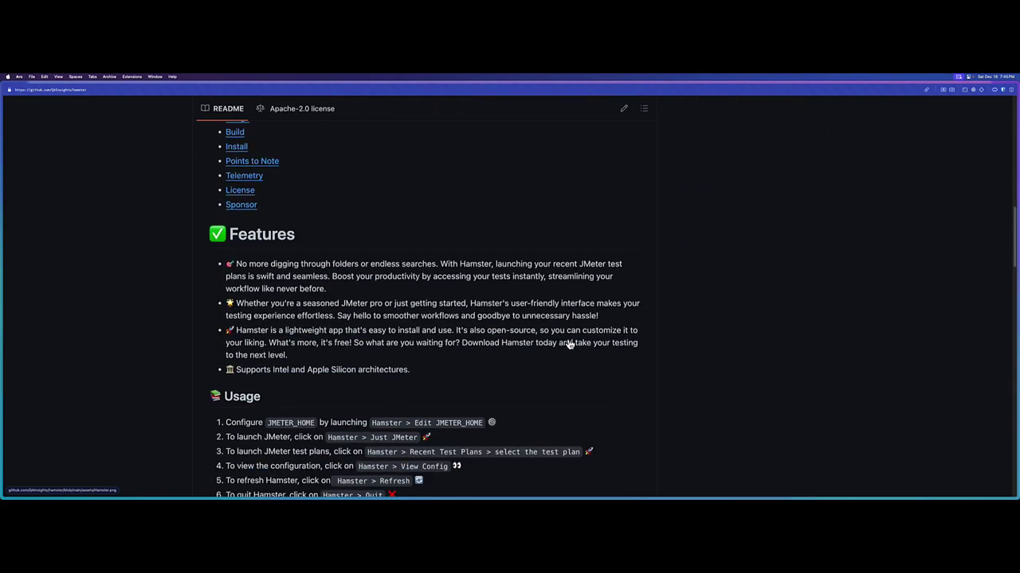
scroll(569, 344, down, 6)
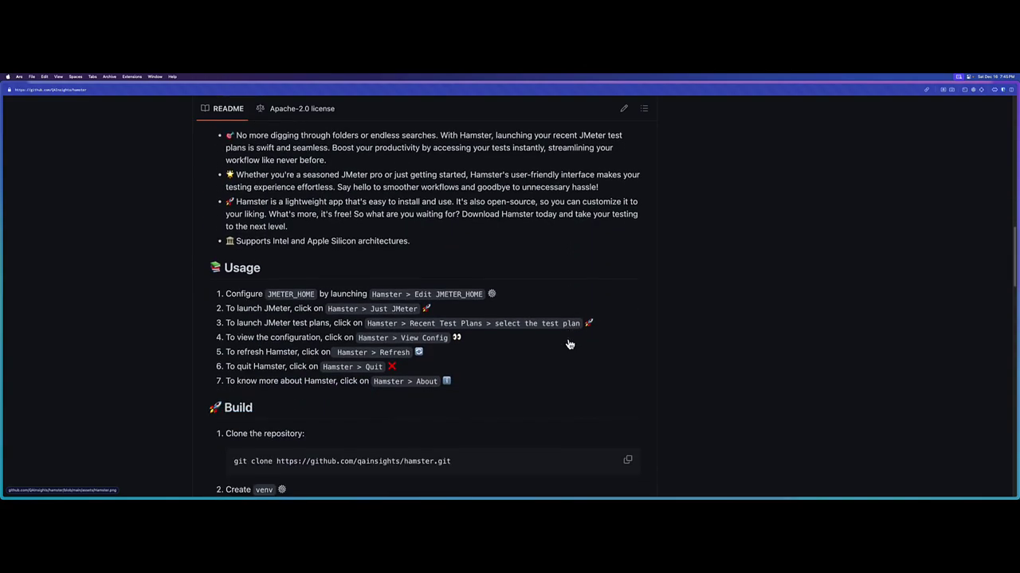
scroll(569, 344, down, 1)
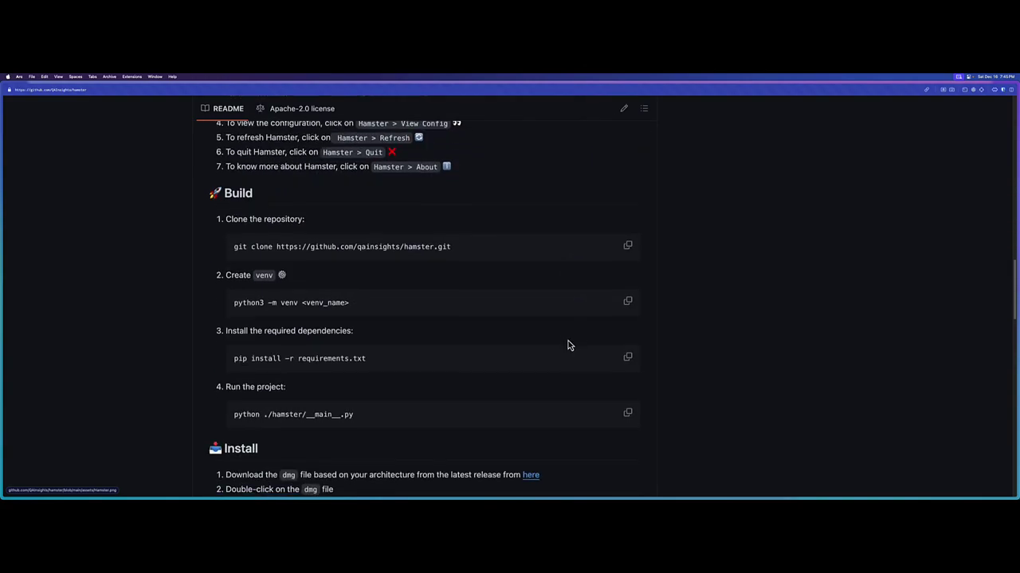
scroll(569, 344, down, 2)
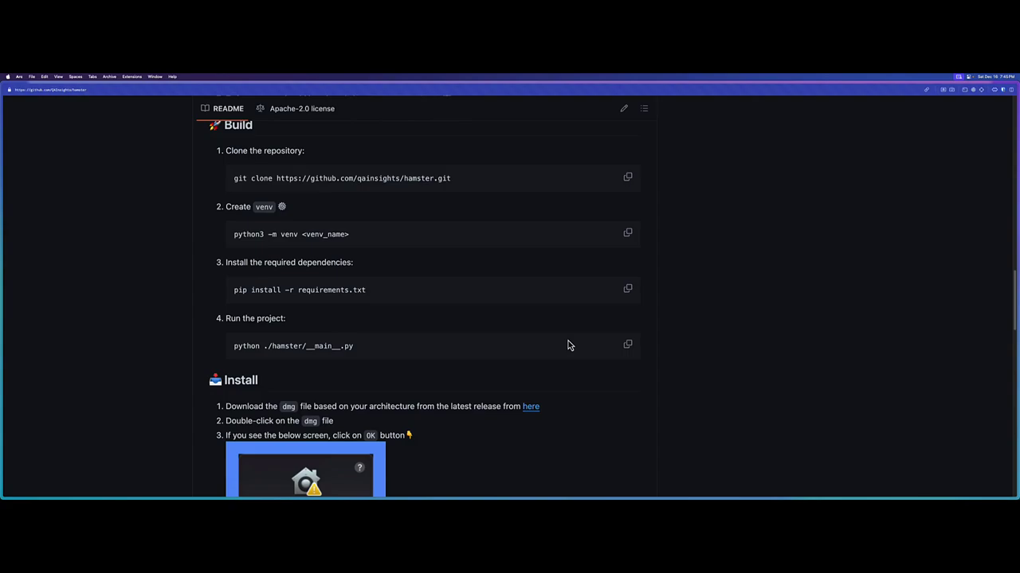
scroll(568, 345, down, 5)
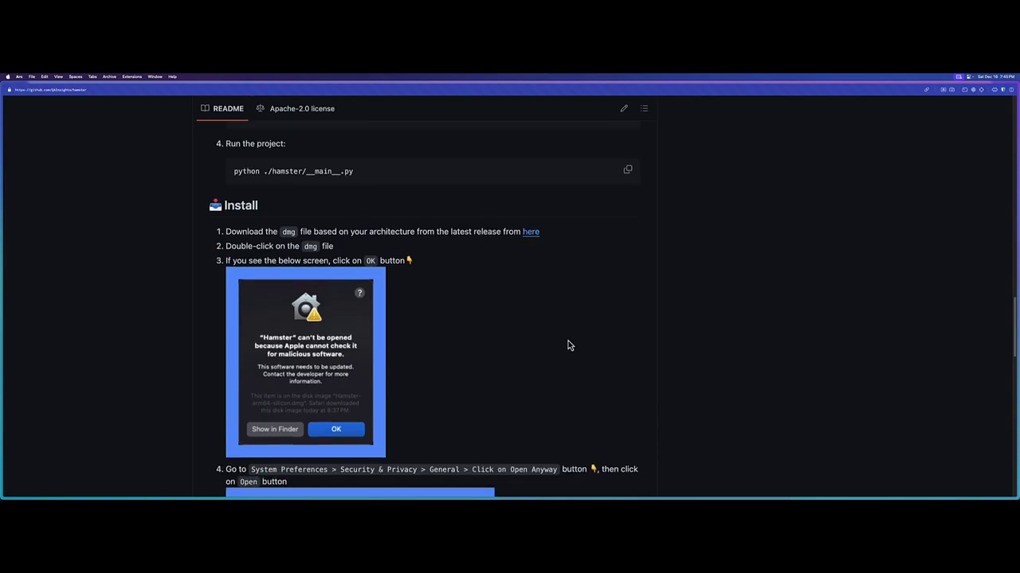
scroll(568, 345, down, 8)
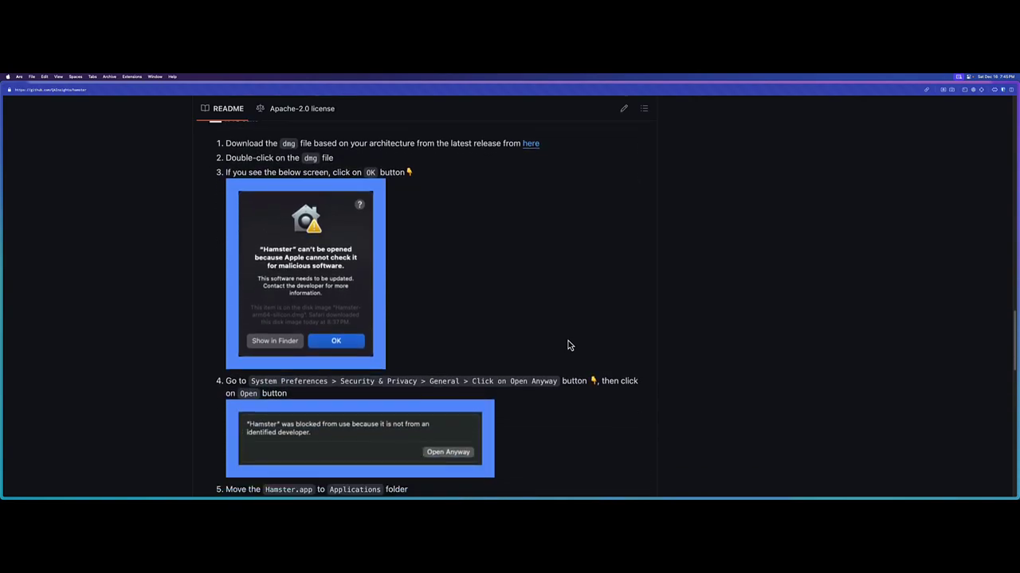
scroll(568, 345, down, 8)
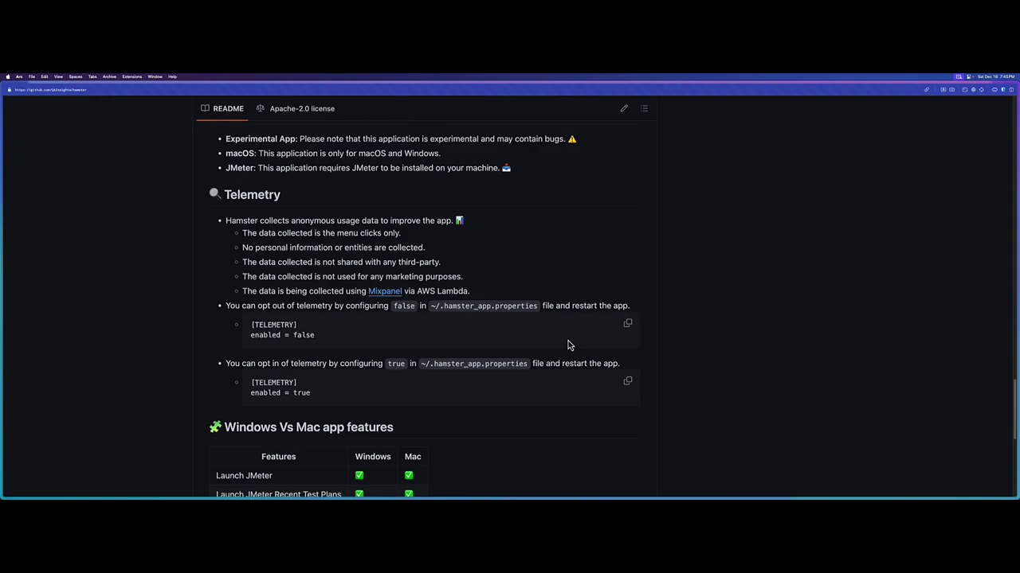
scroll(569, 345, down, 5)
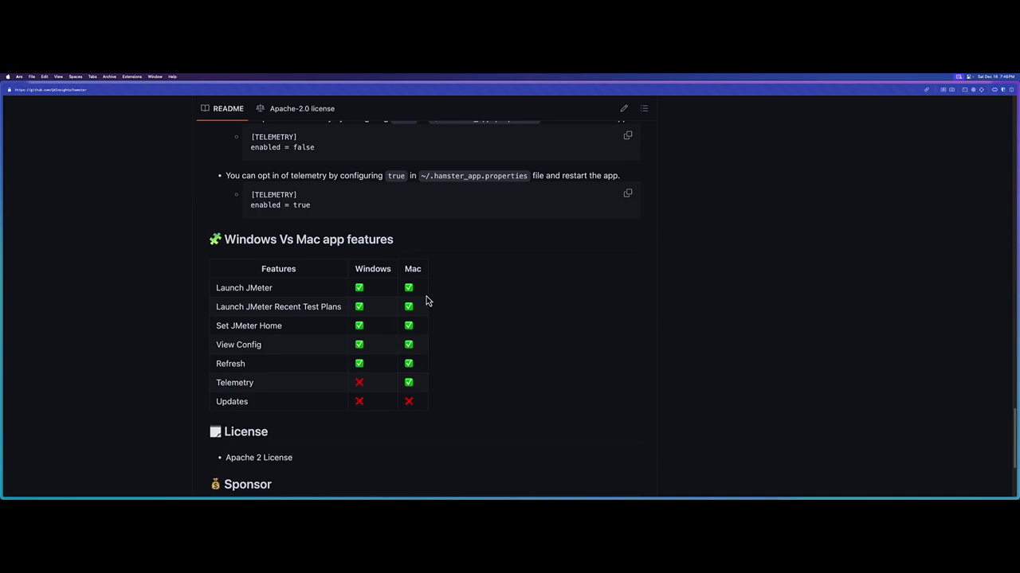
scroll(522, 388, down, 3)
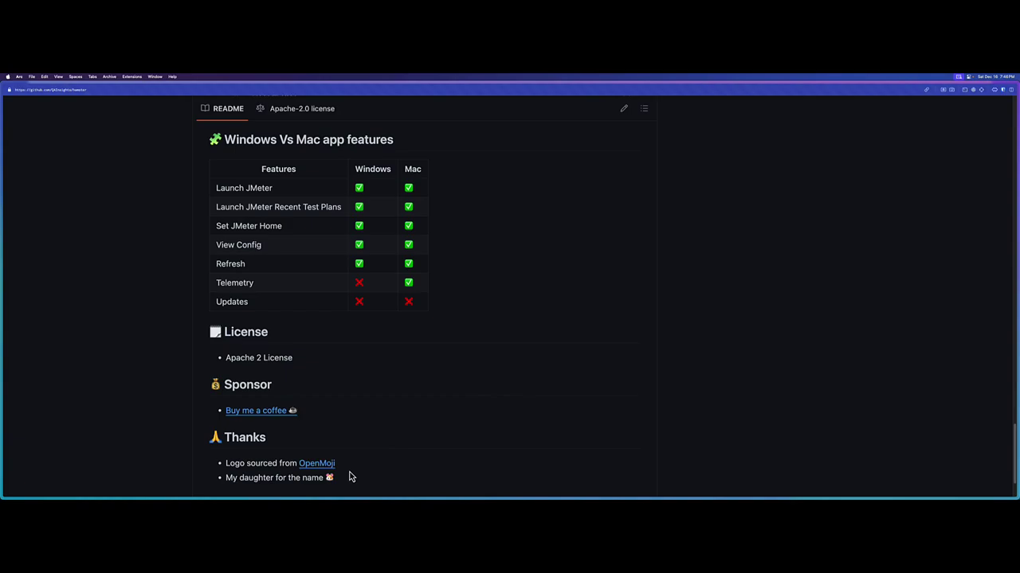
Step: Open the repository's 0.3.0 release and download Hamster-arm64-silicon.dmg from its assets
scroll(350, 477, up, 20)
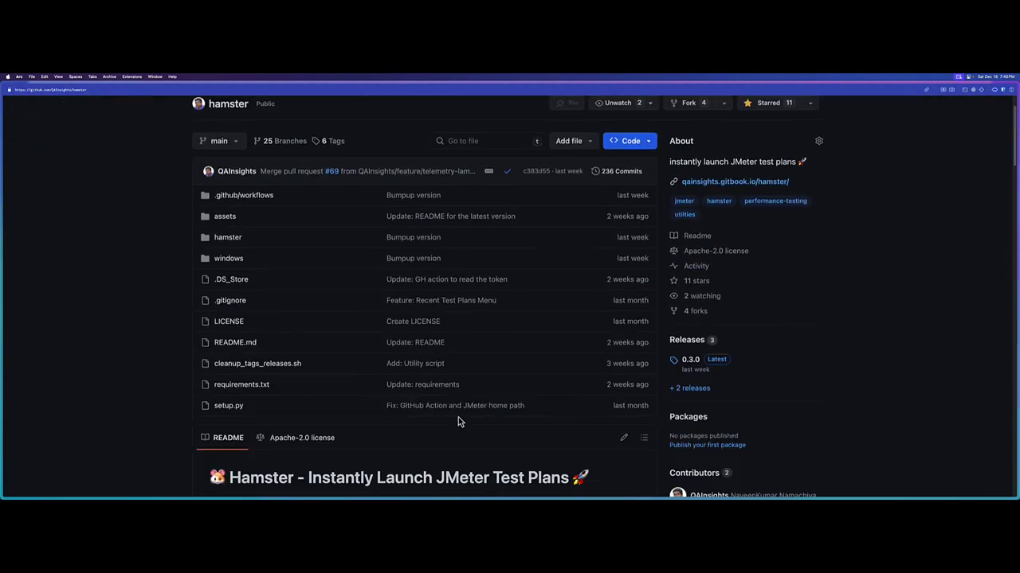
scroll(458, 422, down, 1)
click(703, 365)
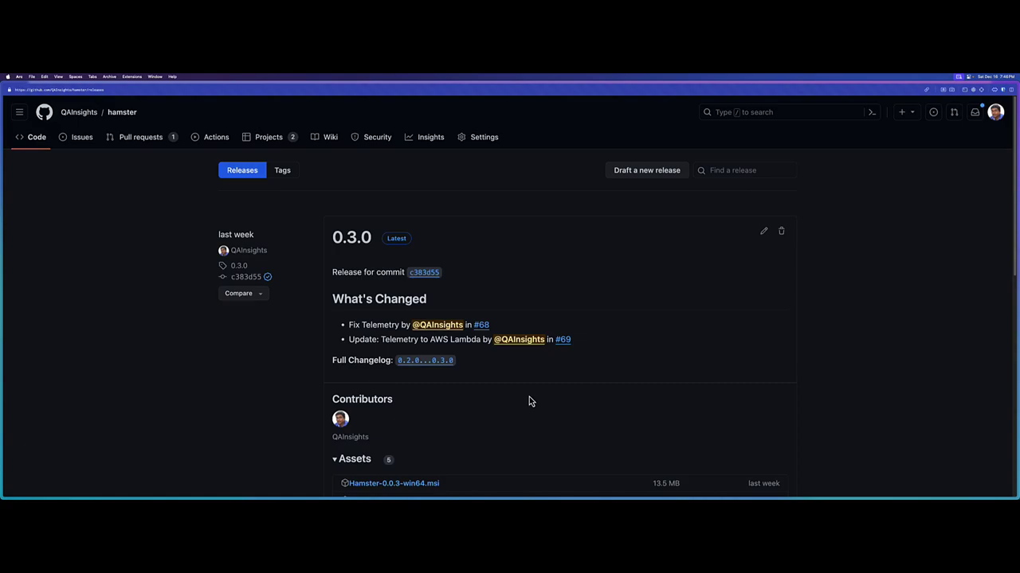
scroll(531, 401, down, 2)
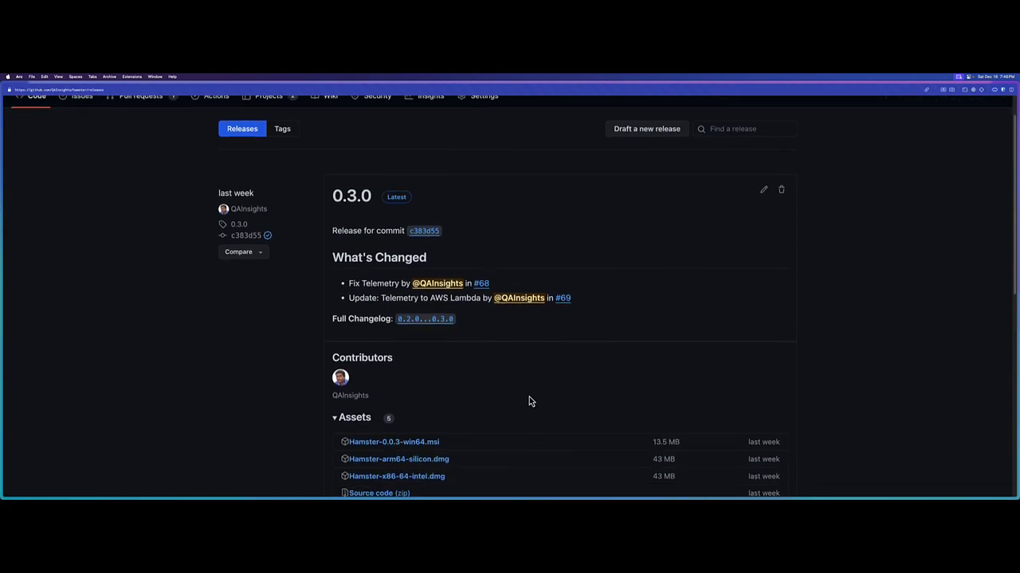
scroll(530, 400, down, 3)
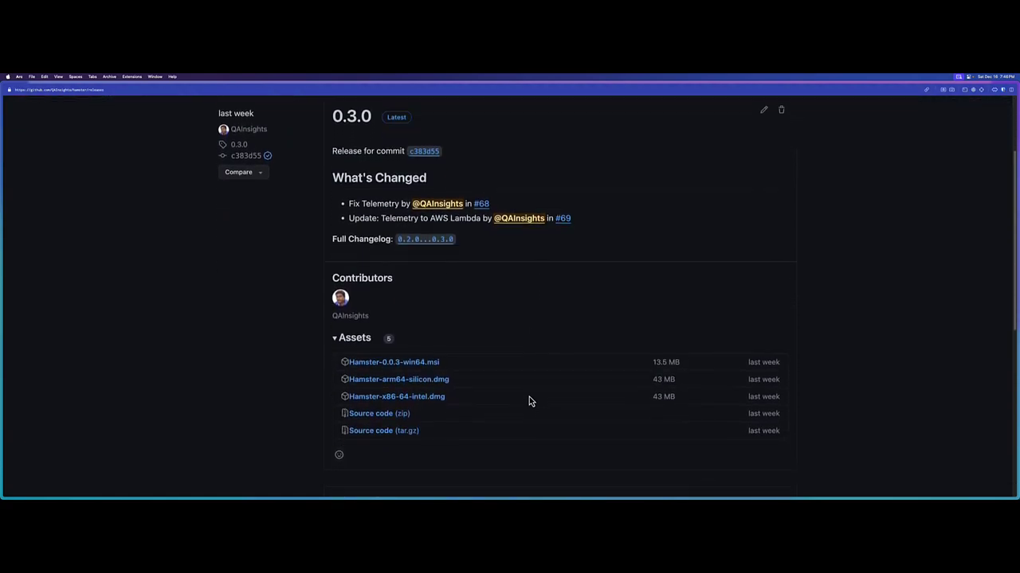
scroll(531, 400, down, 1)
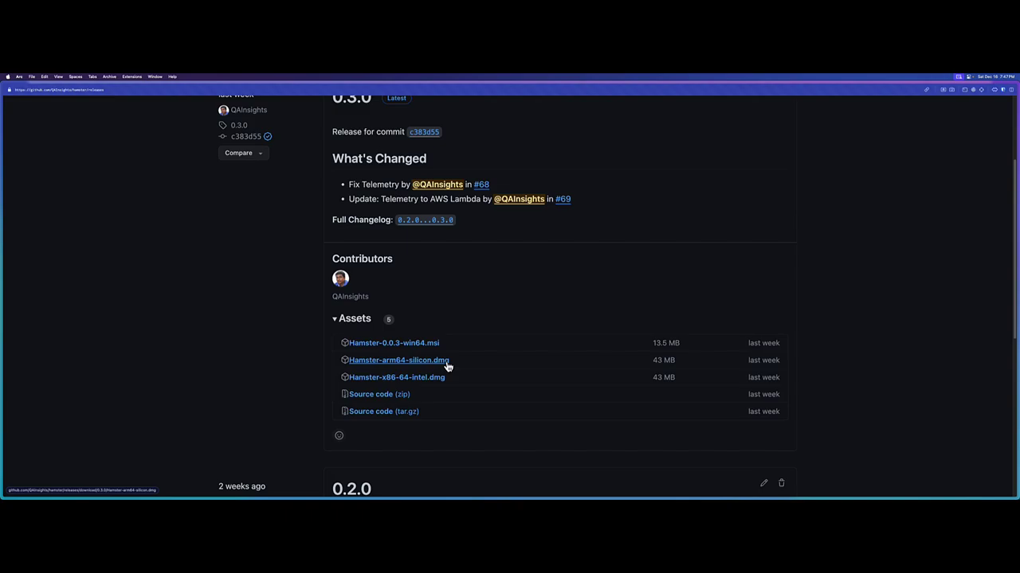
scroll(443, 375, up, 1)
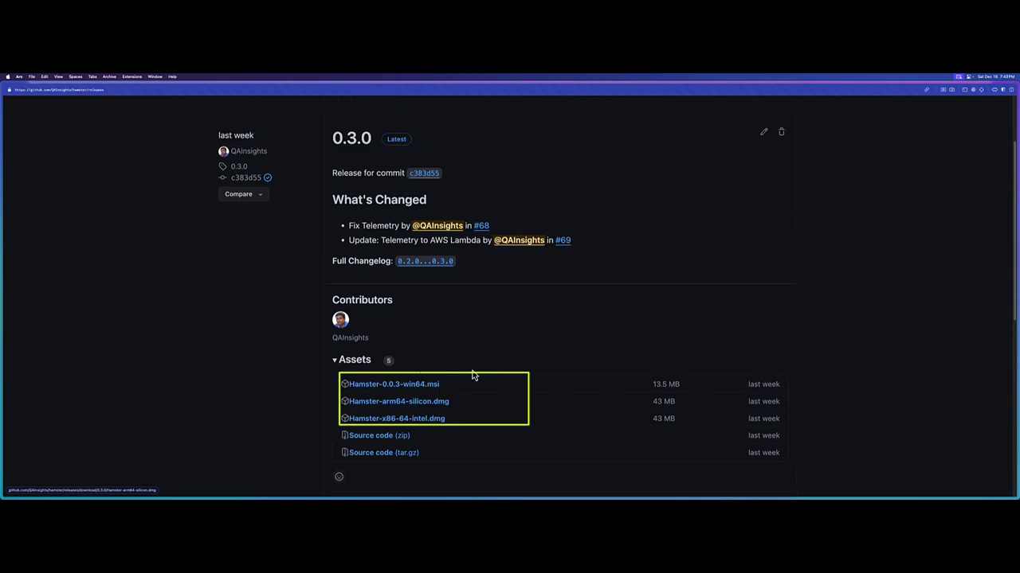
click(442, 408)
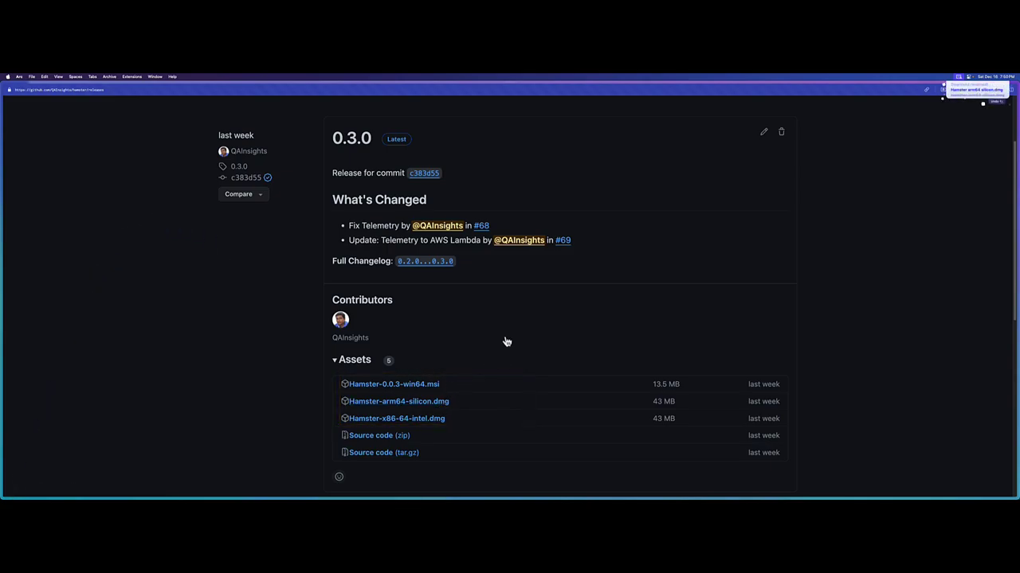
Step: Switch to Finder, open Hamster-arm64-silicon.dmg from the Downloads folder and move the disk image window away from the folder sidebar
key(alt+space)
text(downloads)
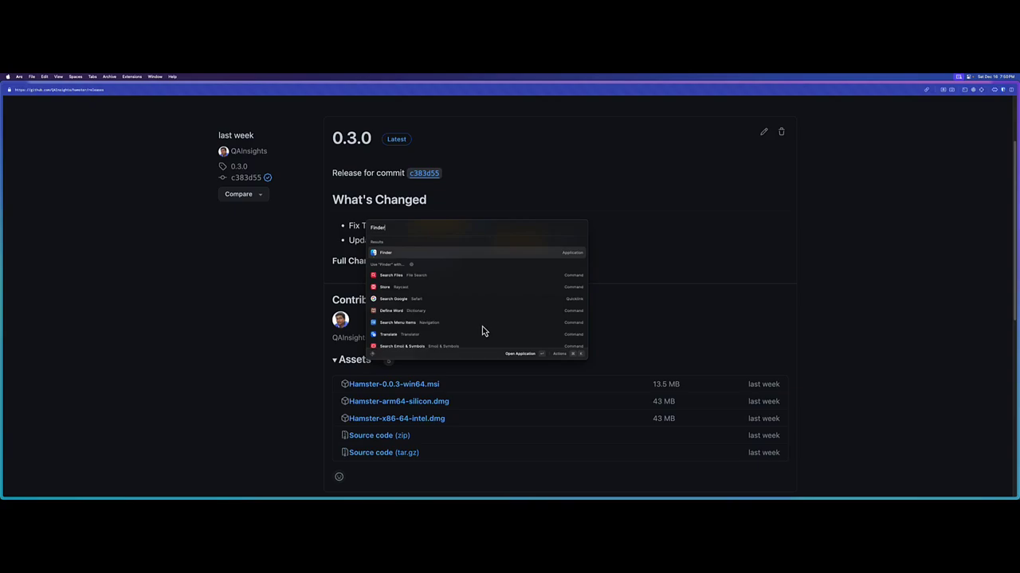
key(Return)
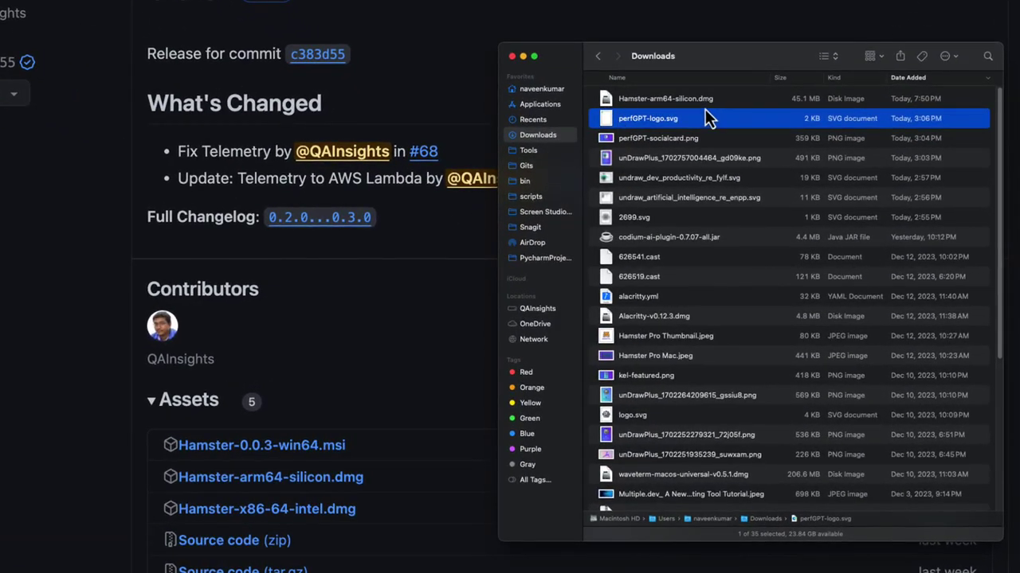
click(632, 199)
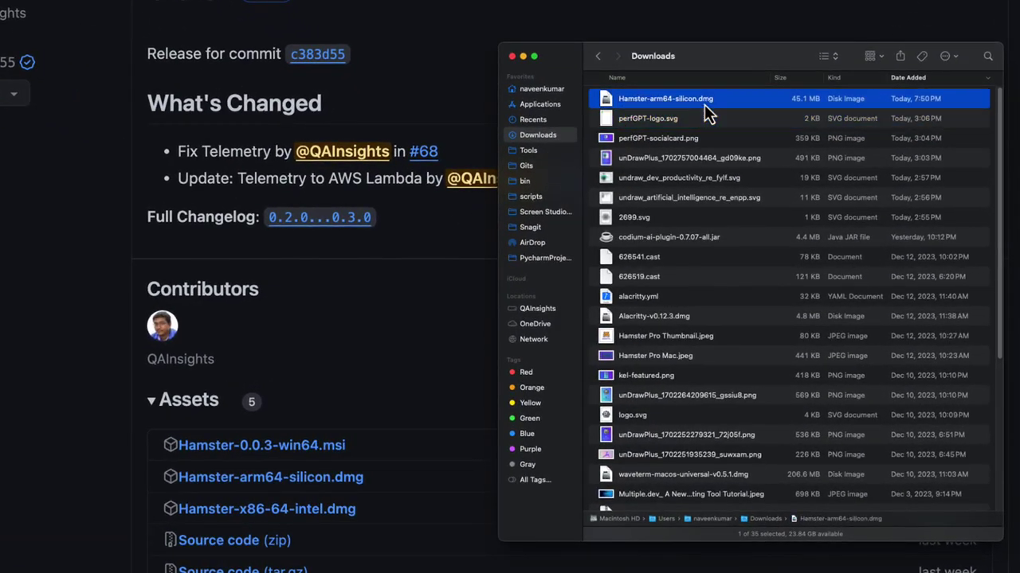
double_click(762, 102)
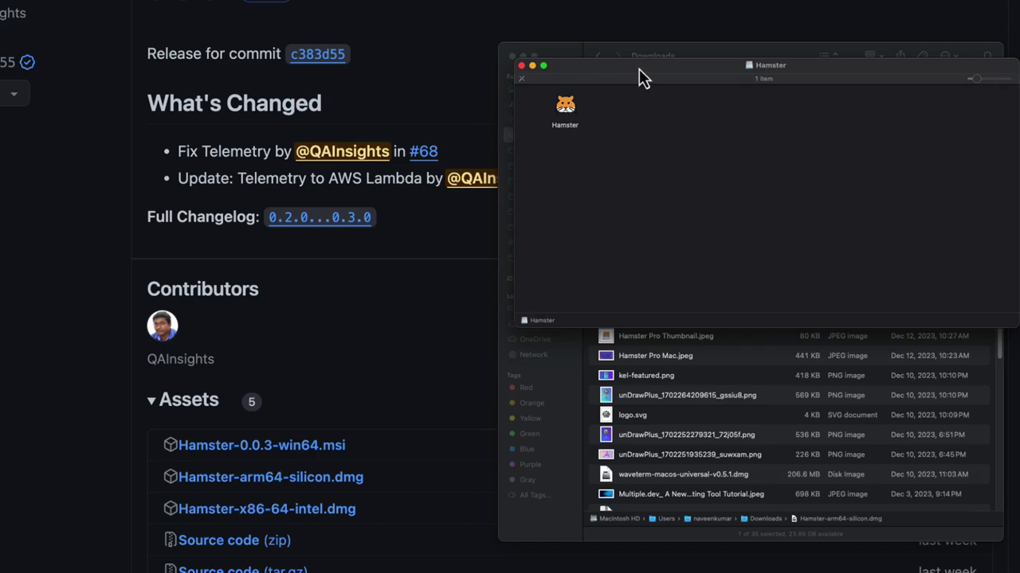
drag(644, 77, 767, 99)
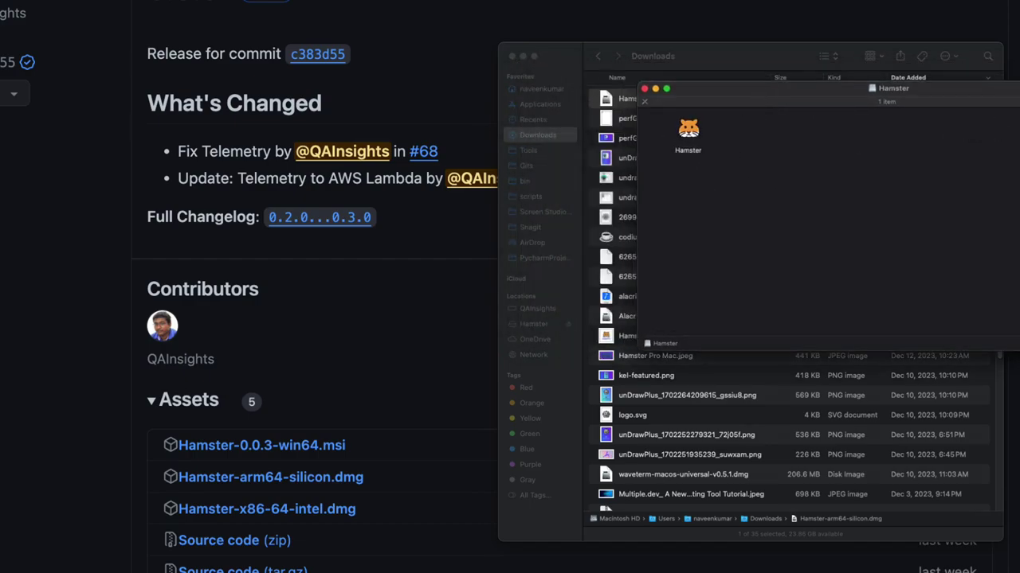
Step: Install Hamster by copying it from the disk image to the Applications folder, and display that folder
click(699, 176)
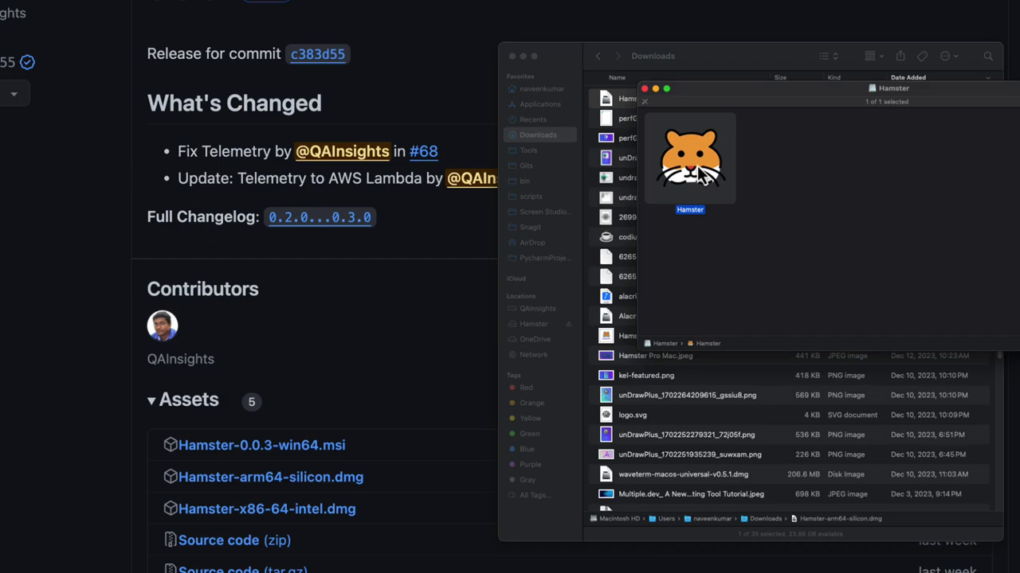
drag(699, 177, 541, 106)
click(541, 107)
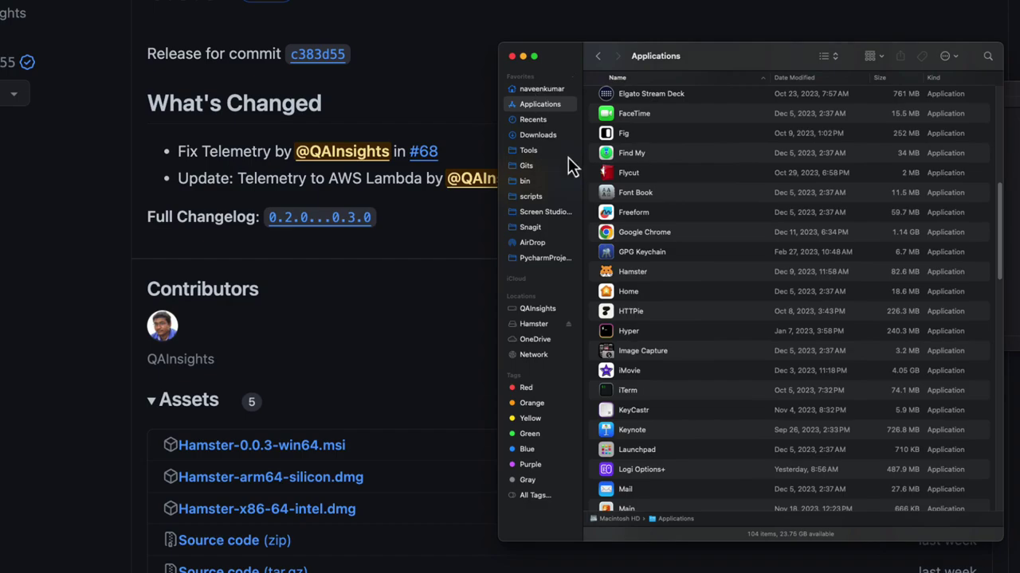
Step: Try to launch Hamster through the app launcher and dismiss the resulting security alert
key(alt+space)
text(Ham)
key(Return)
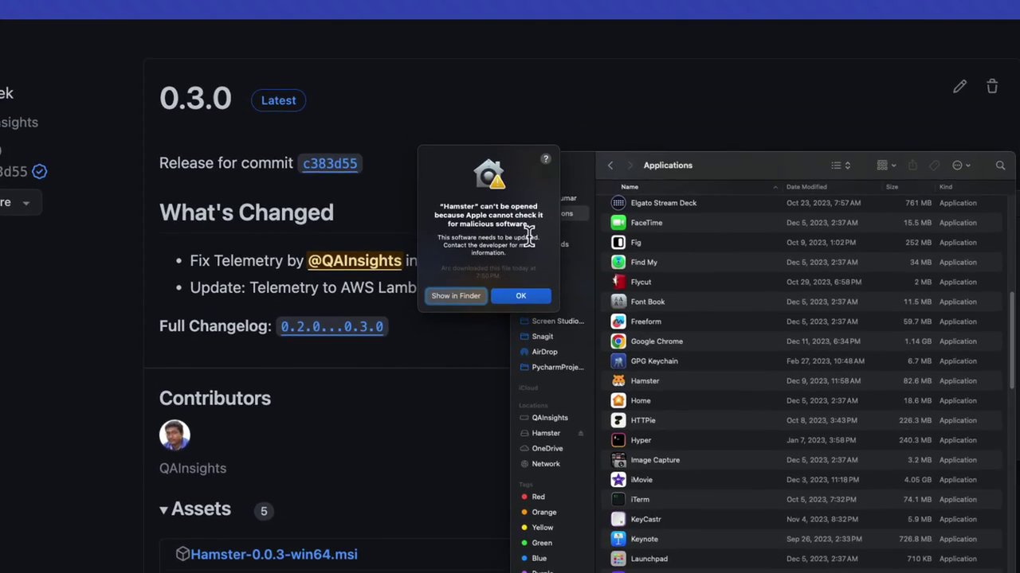
click(527, 298)
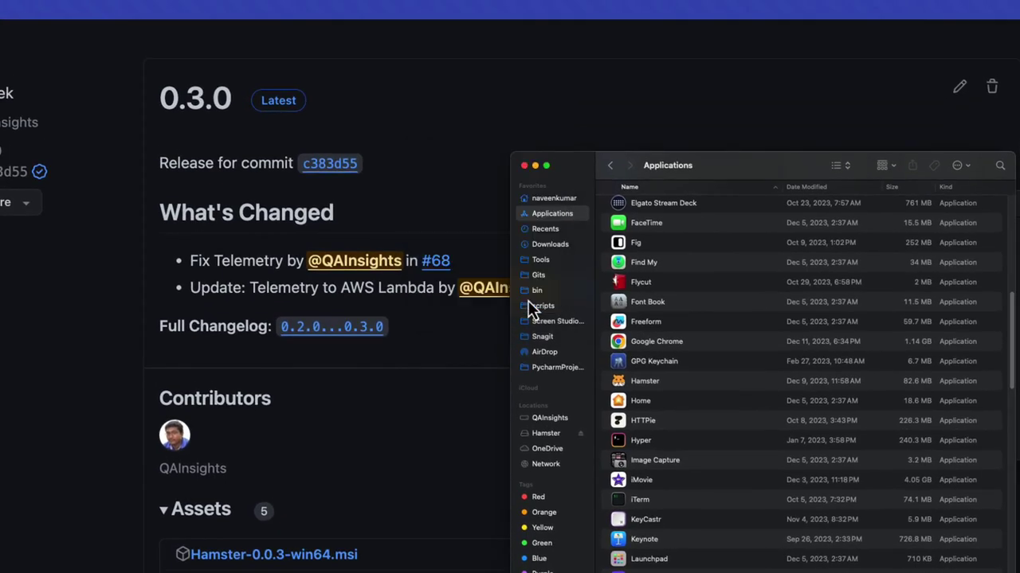
Step: Switch to System Settings and bring up the Security section of Privacy & Security
key(alt+space)
text(Syst)
key(Return)
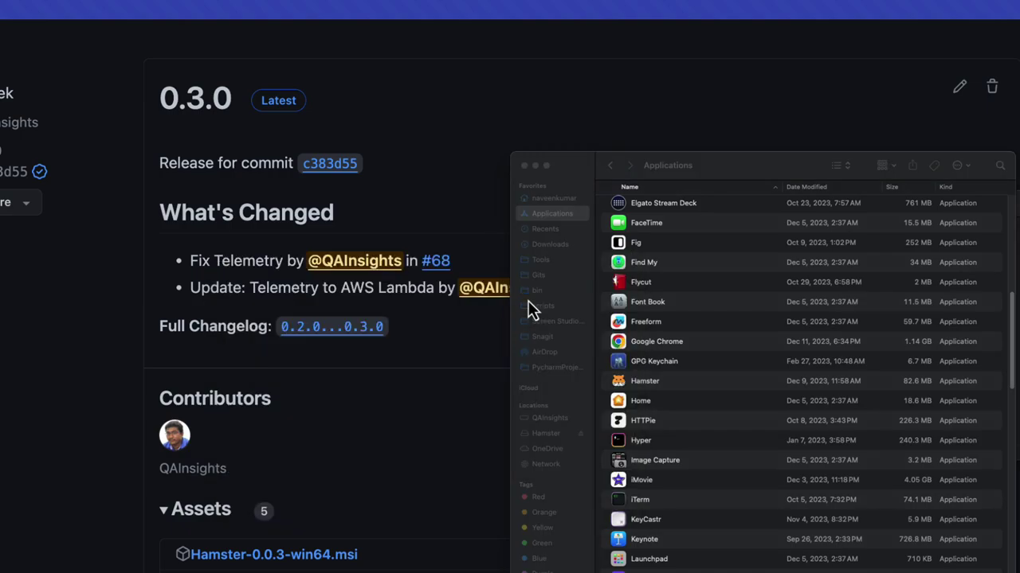
click(347, 334)
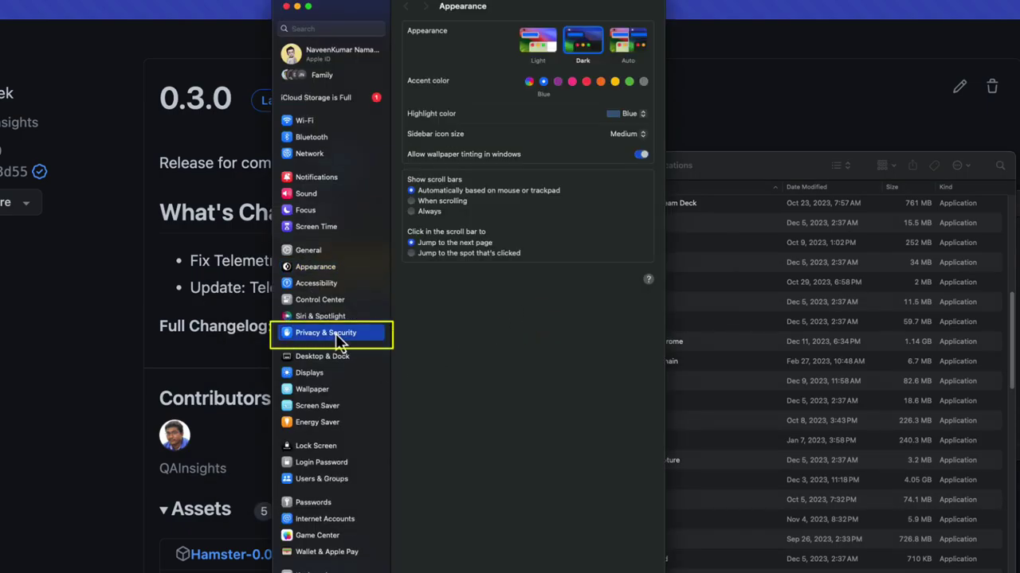
scroll(528, 557, down, 5)
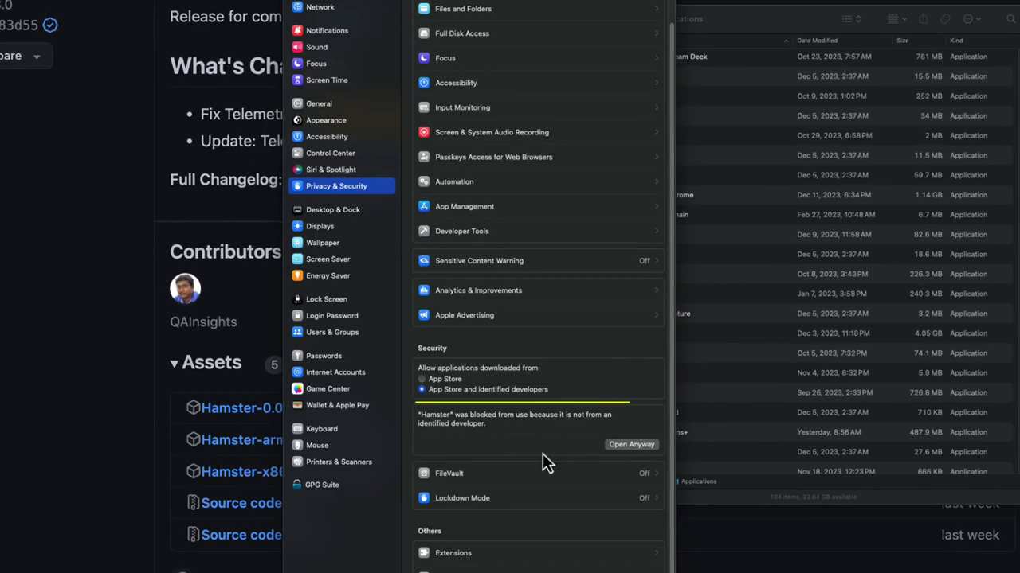
Step: Allow the blocked Hamster app to open anyway, authorise with the account password, open it and close System Settings
click(631, 445)
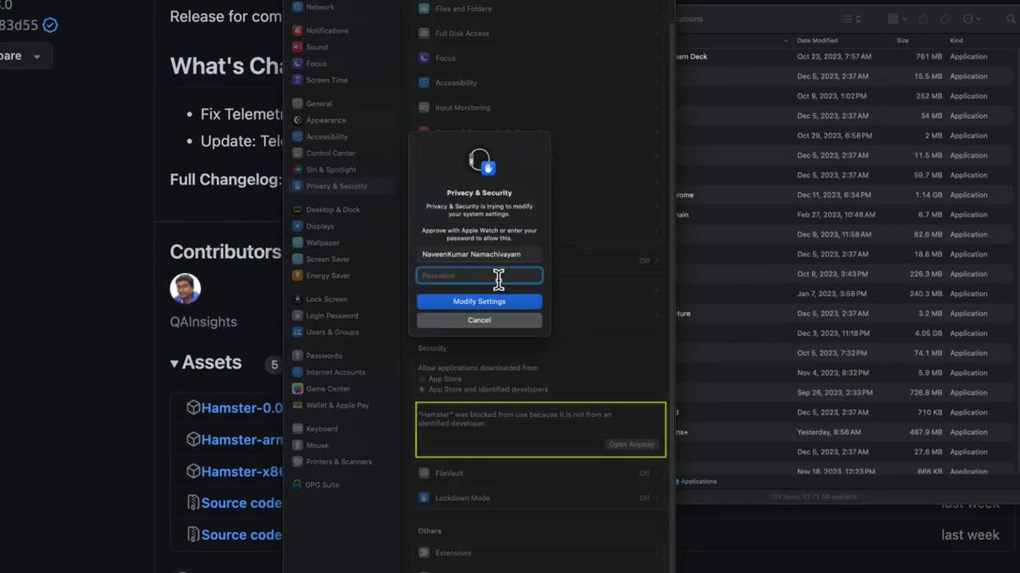
text(**********)
click(500, 301)
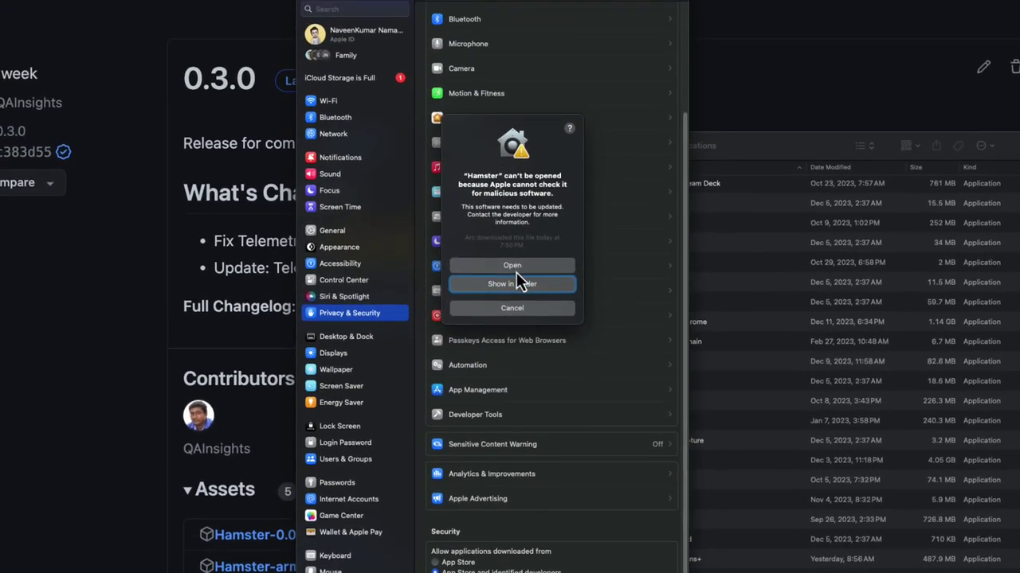
click(516, 270)
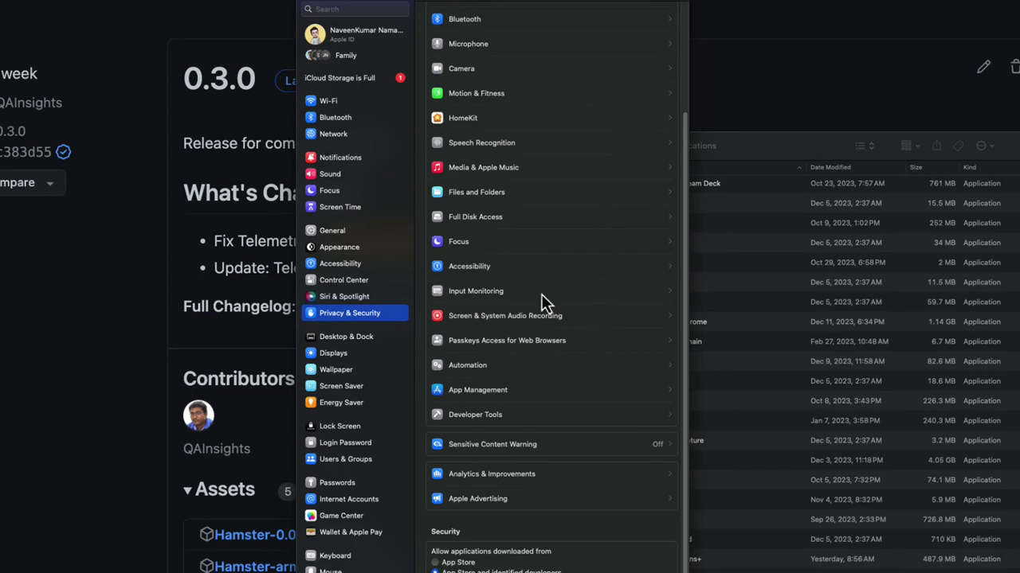
click(325, 29)
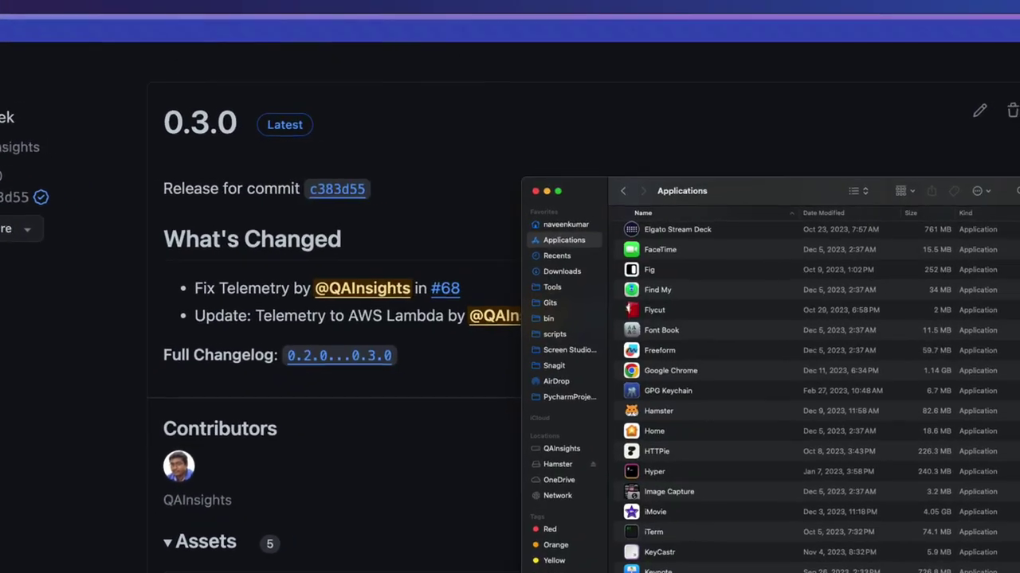
Step: Bring up Hamster's JMETER_HOME configuration and accept the path to the apache-jmeter-5.6.2 folder
click(979, 13)
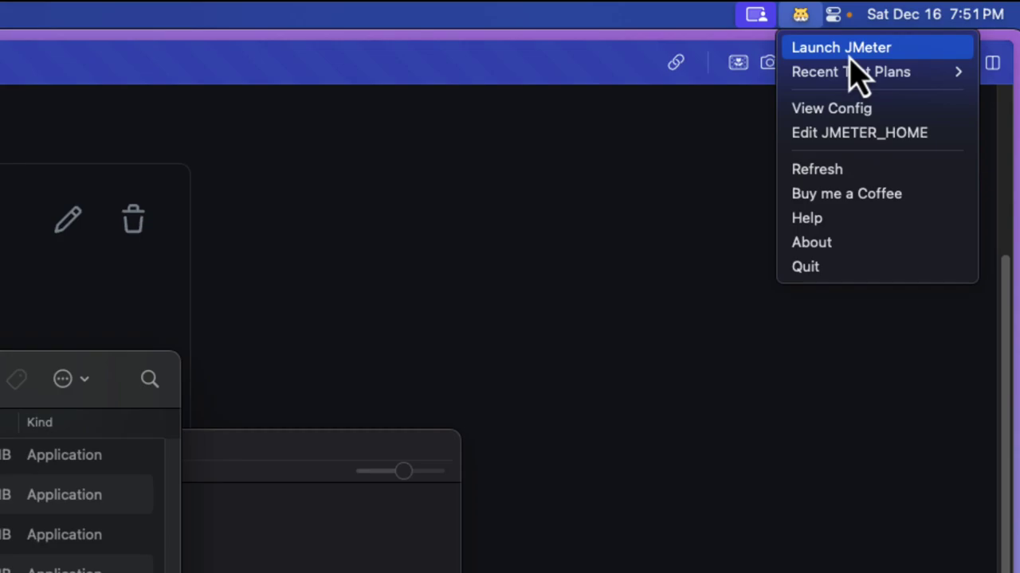
click(837, 141)
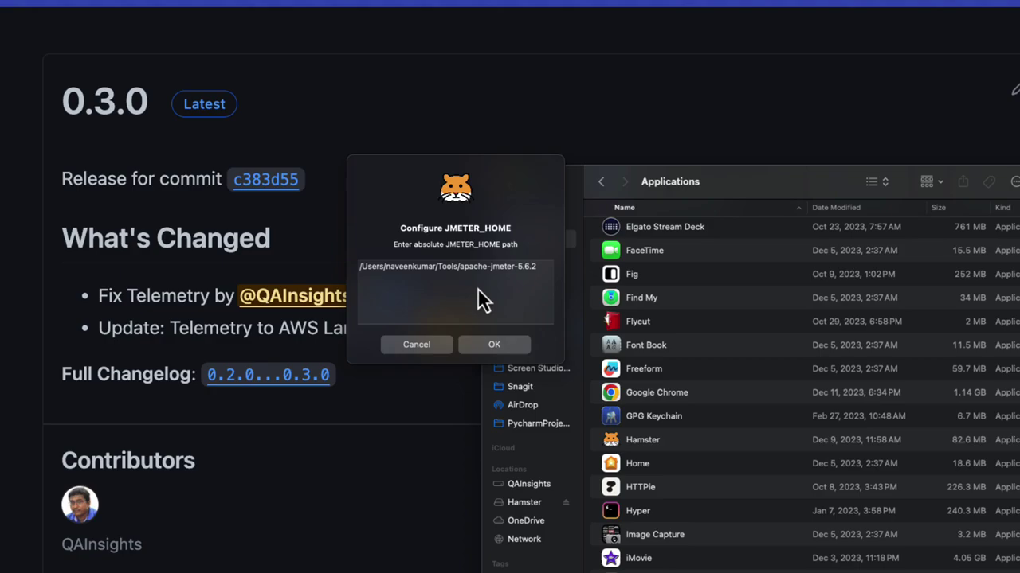
click(493, 350)
click(492, 350)
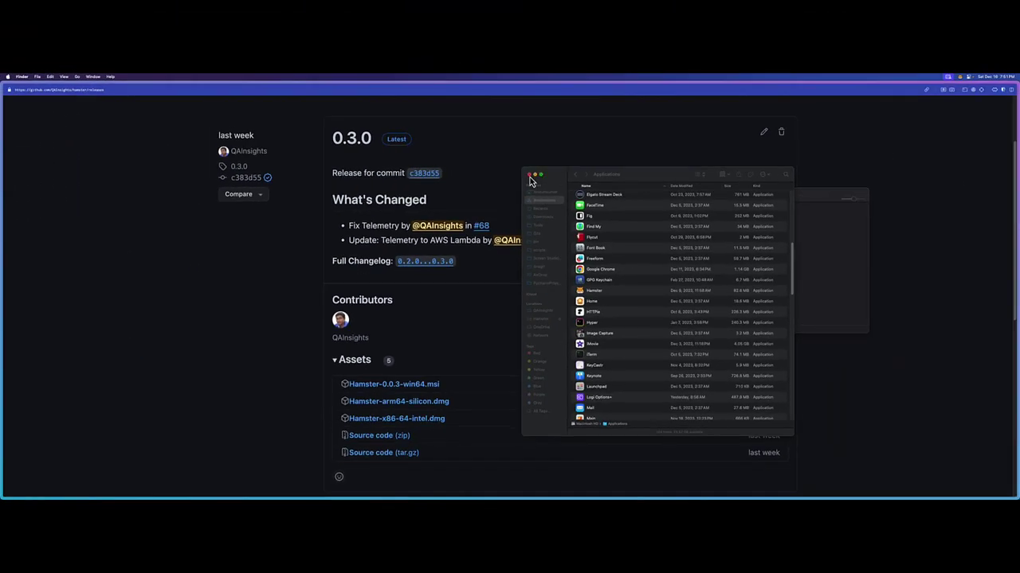
Step: Close the Applications folder window and switch to the Hyper terminal
click(530, 175)
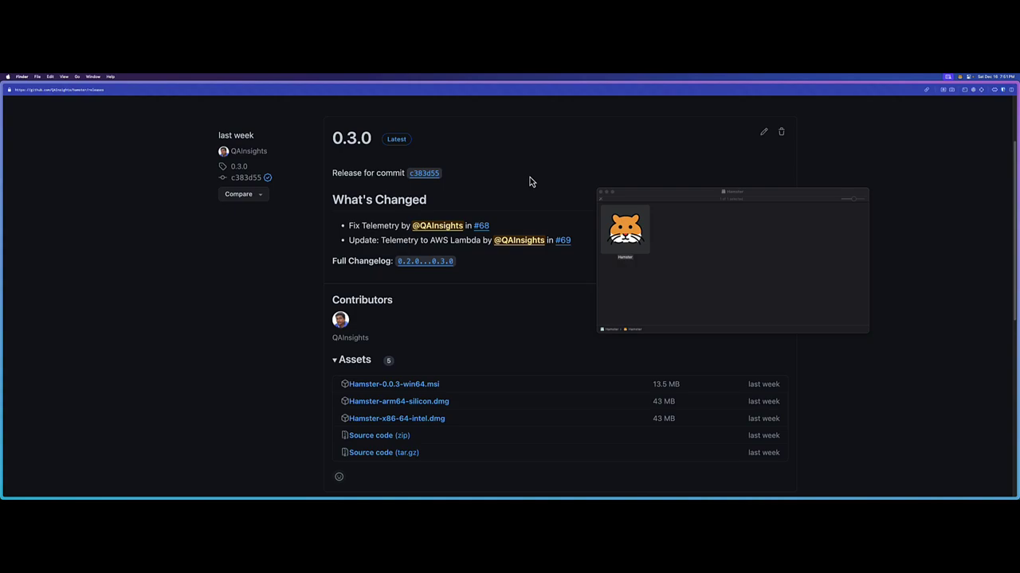
key(alt+space)
text(hyp)
key(Return)
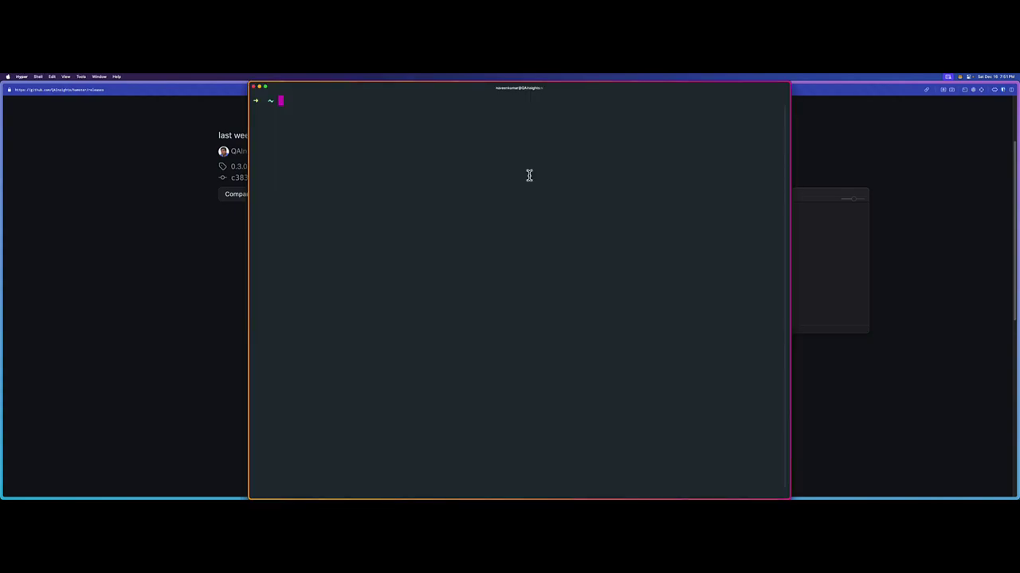
Step: Print the contents of ~/.hamster_app.properties in the terminal with cat
text(cat ~)
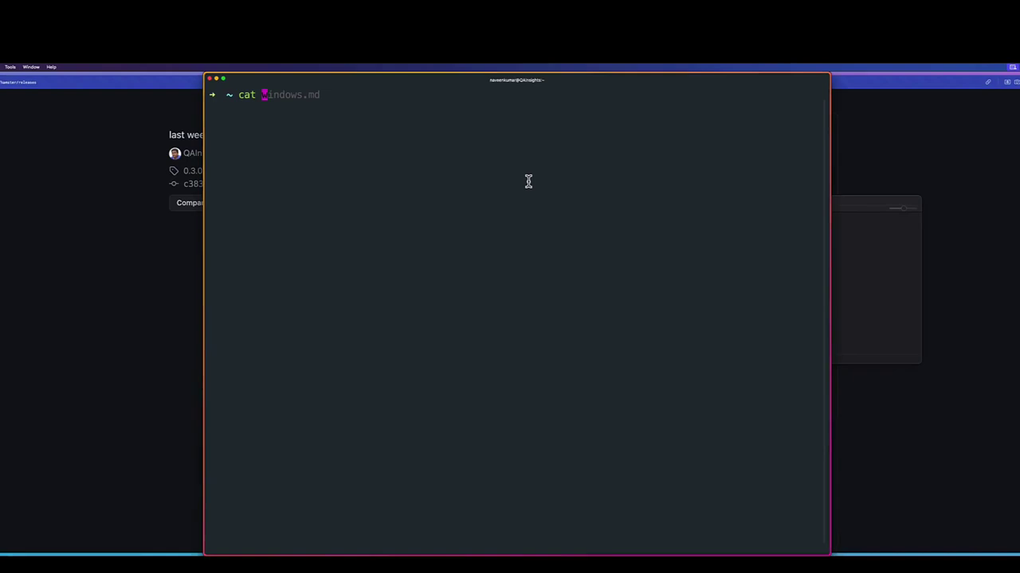
text(/)
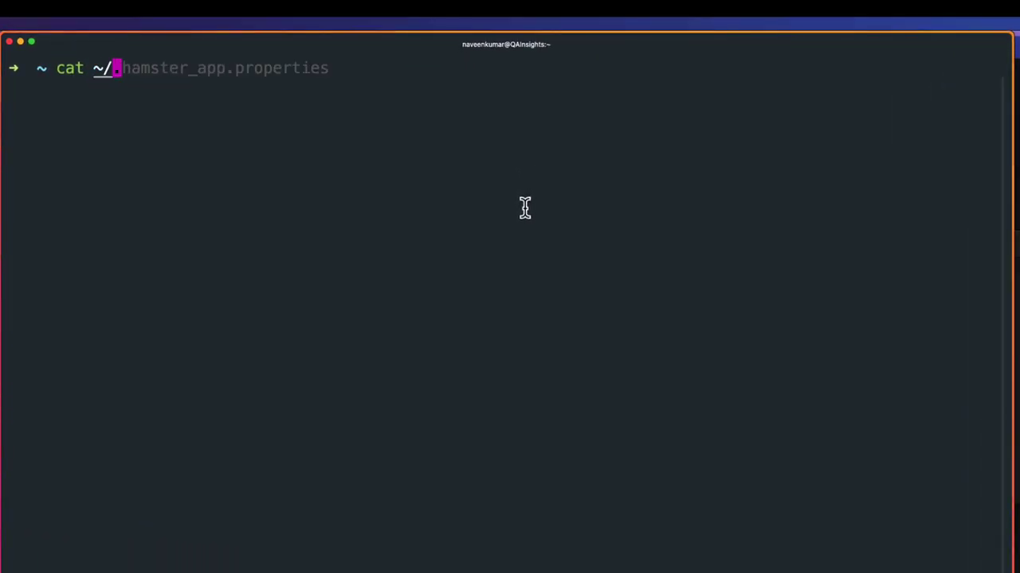
text(.ha)
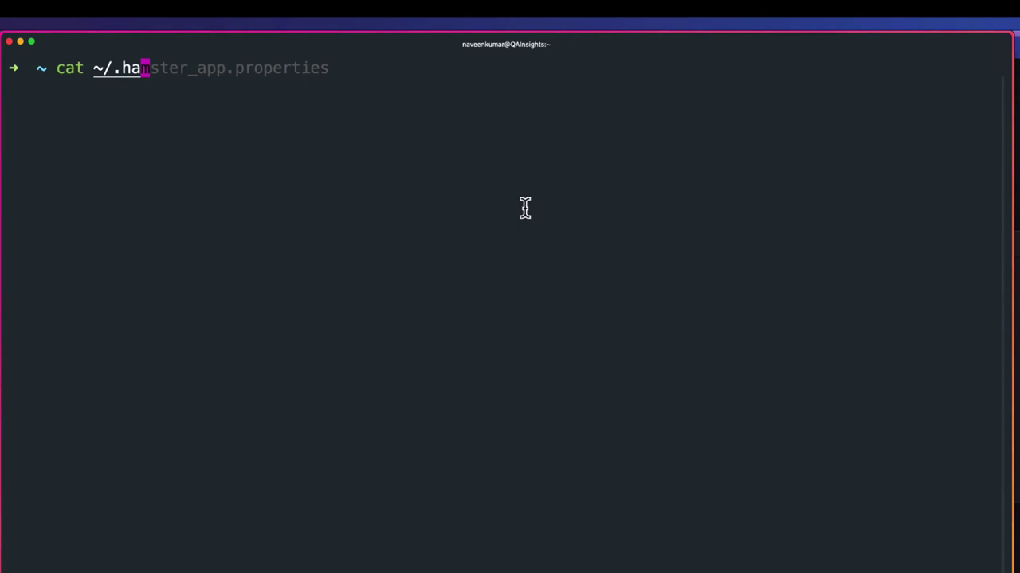
key(Tab)
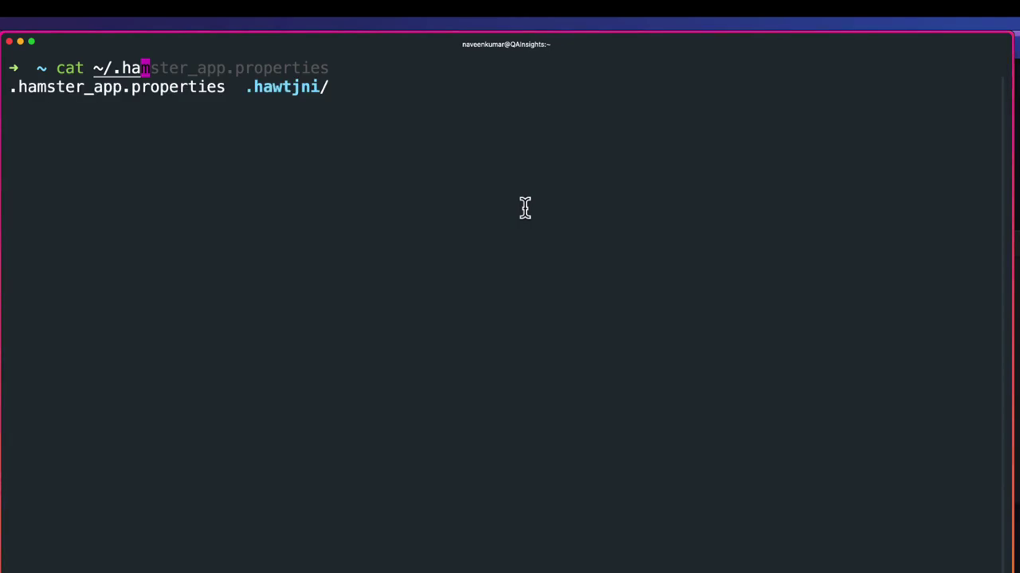
key(Tab)
key(Return)
key(Return)
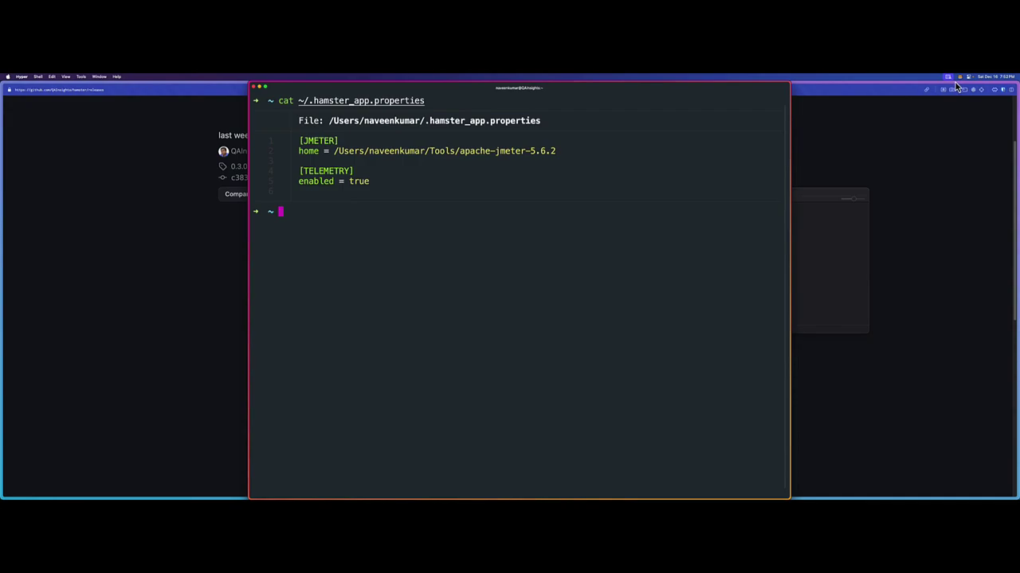
Step: Launch JMeter from Hamster without a saved test plan, narrow its window and close it
click(961, 77)
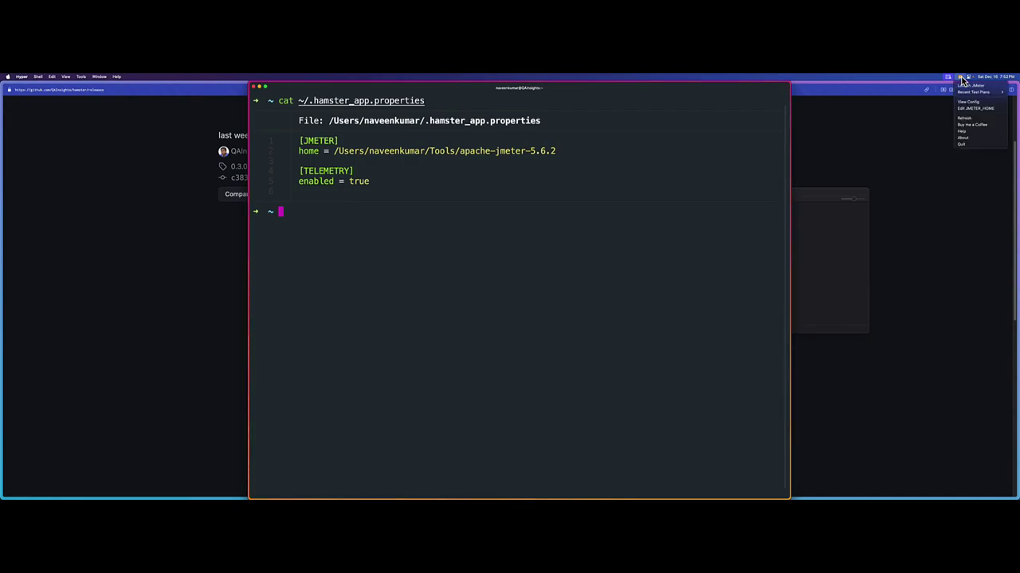
click(962, 77)
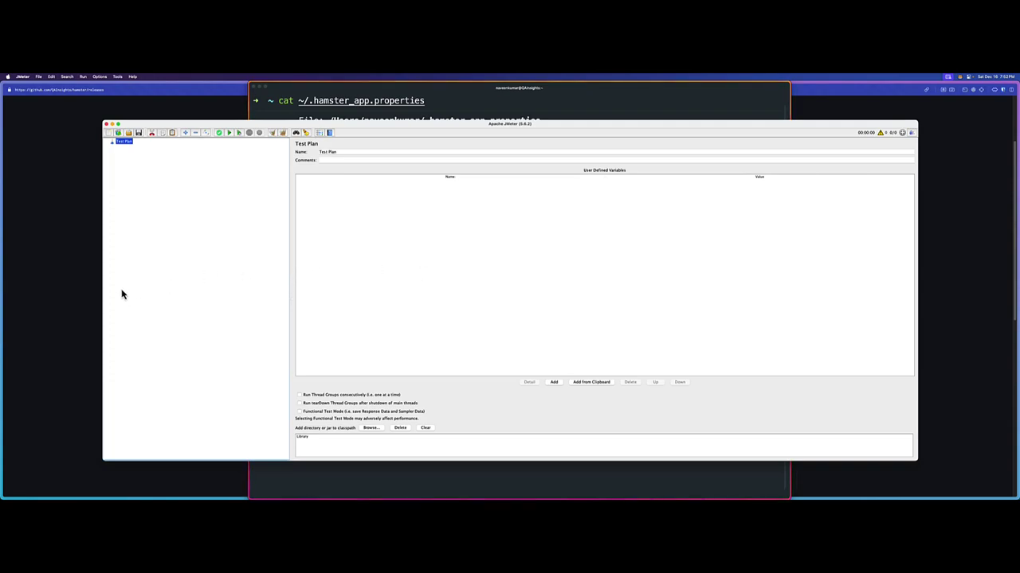
drag(112, 284, 304, 282)
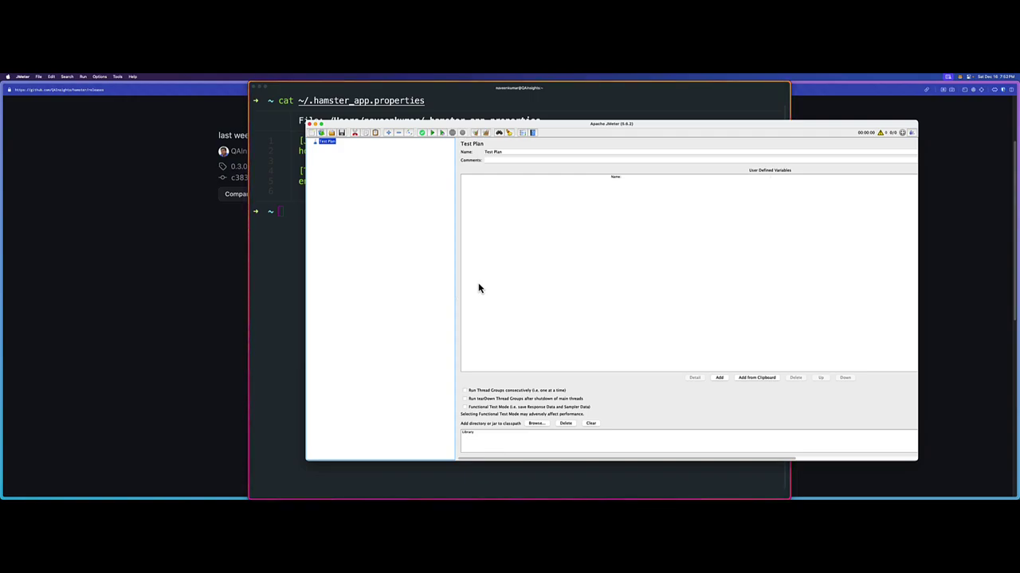
click(310, 126)
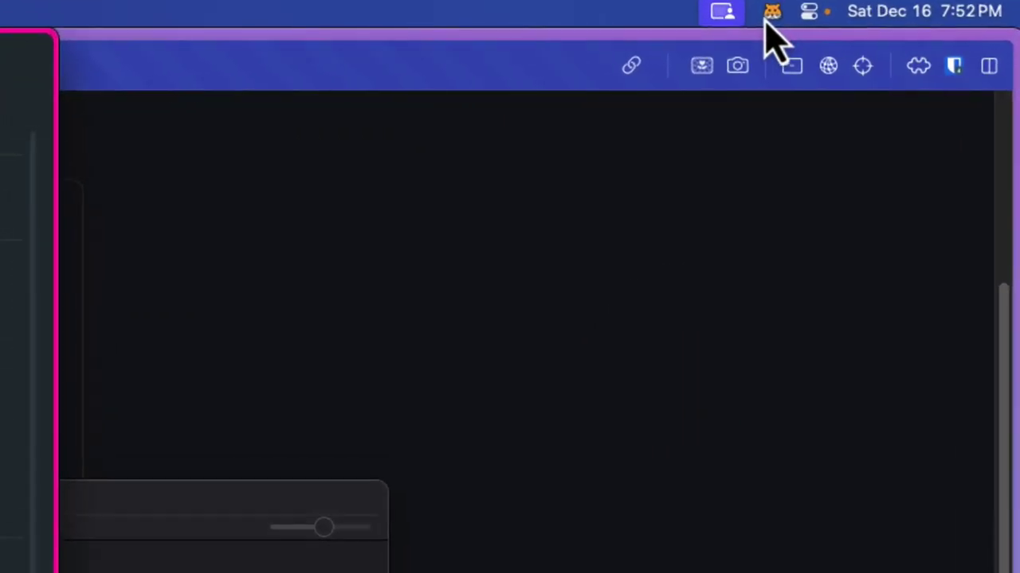
Step: Open the recent test plan test_pro_features.jmx in JMeter through Hamster
click(832, 32)
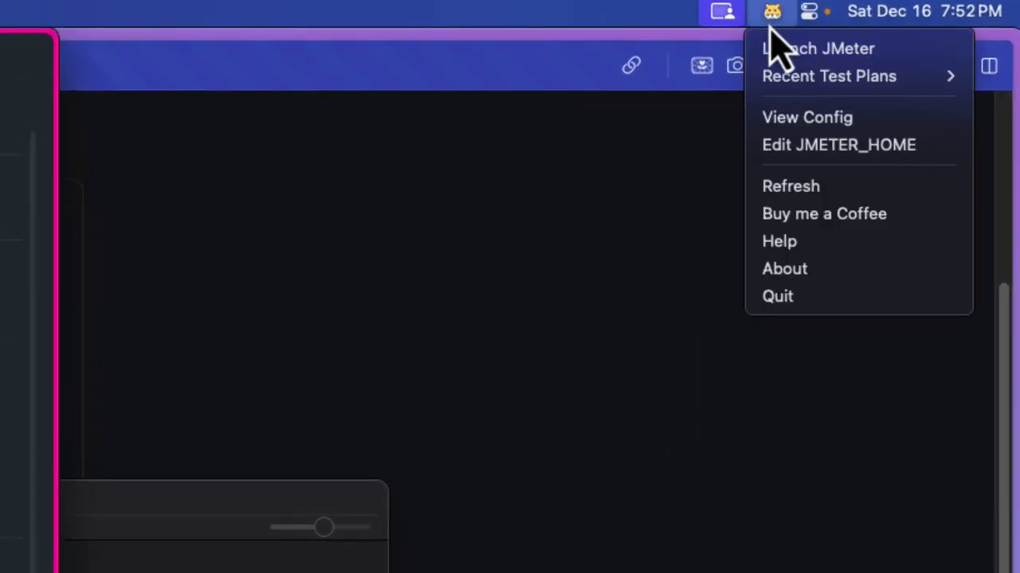
mouse_move(849, 77)
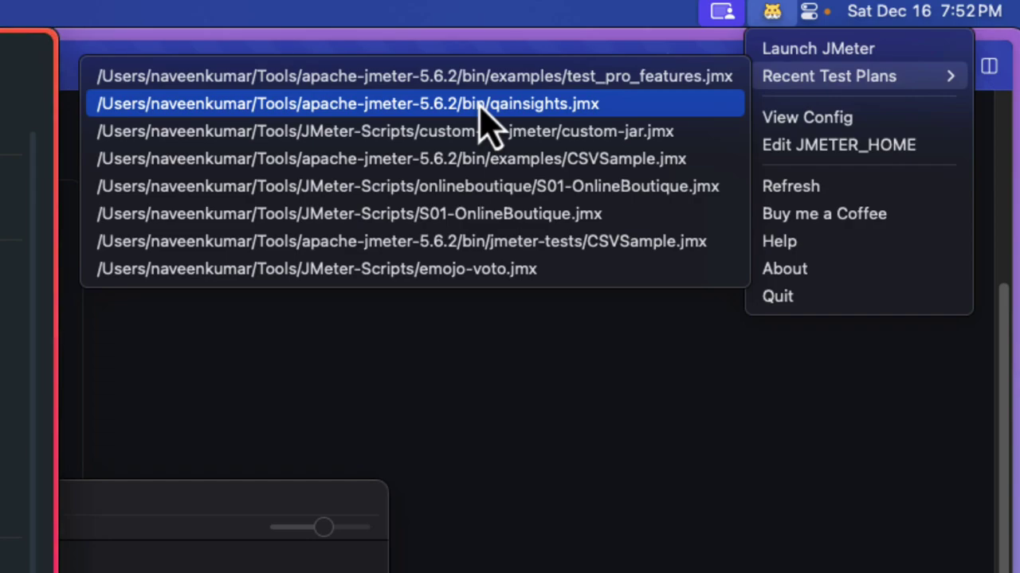
click(534, 104)
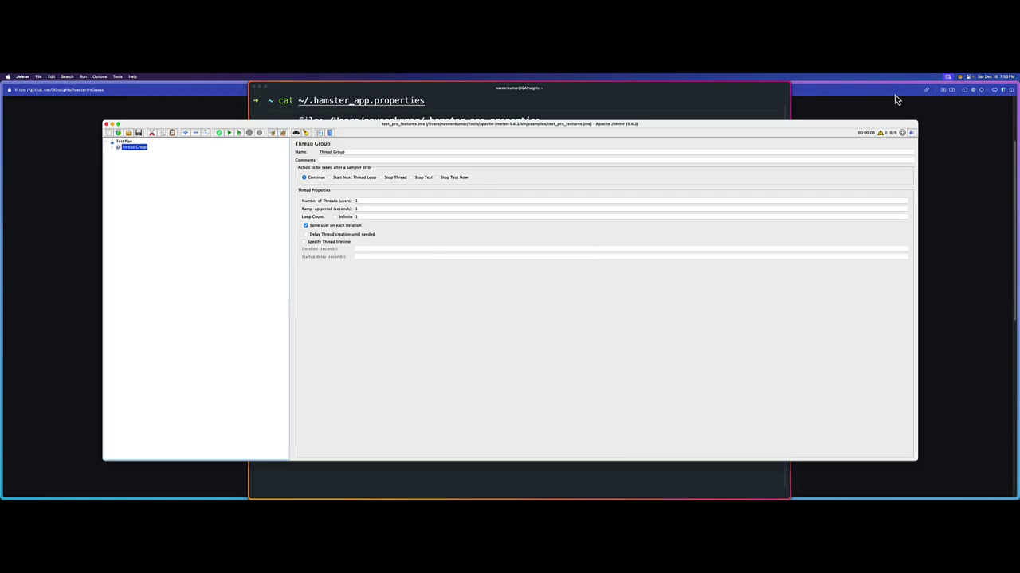
Step: Open the recent test plan custom-jar.jmx through Hamster, and launch another JMeter instance without a saved plan
click(960, 77)
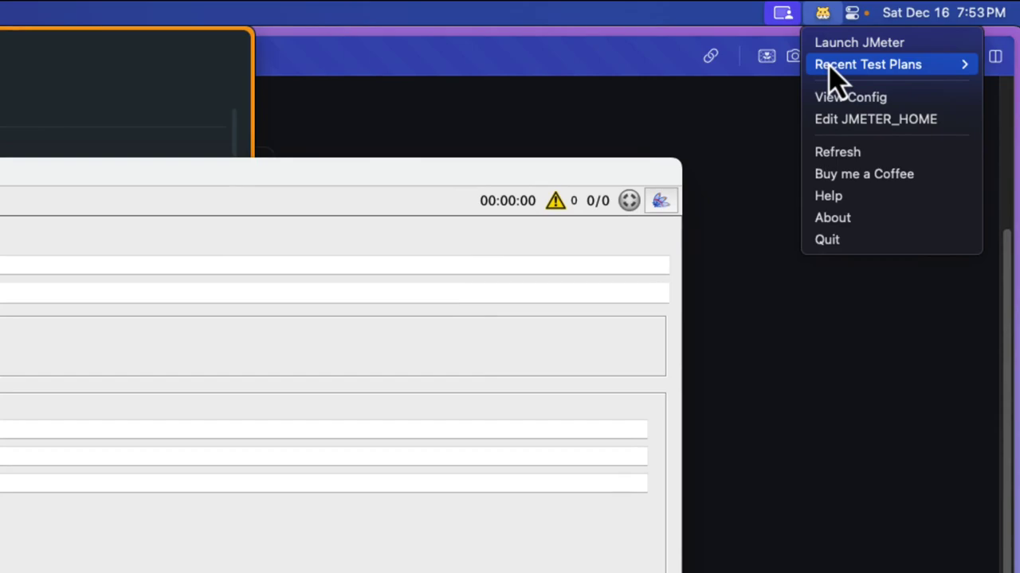
mouse_move(830, 70)
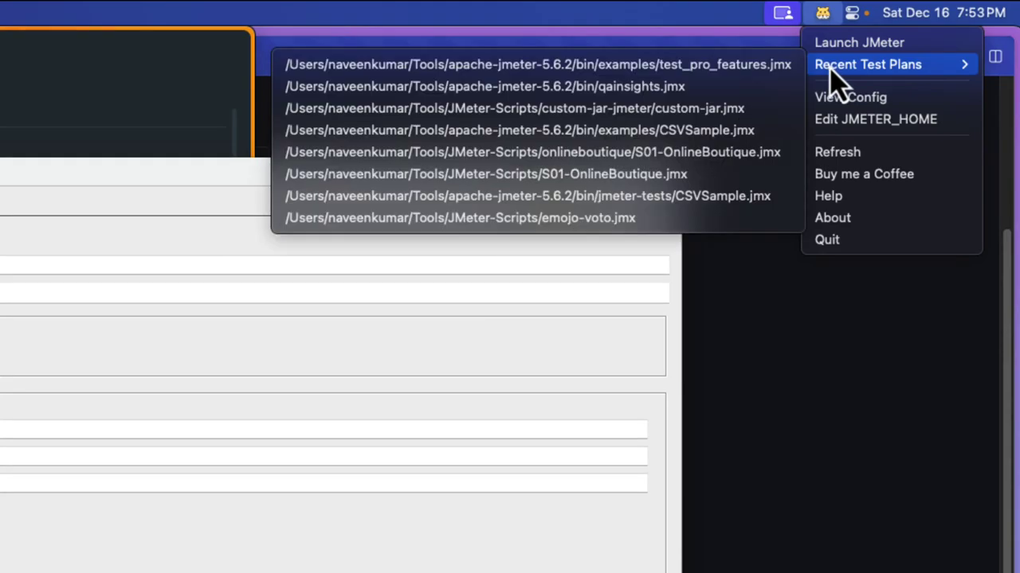
click(527, 109)
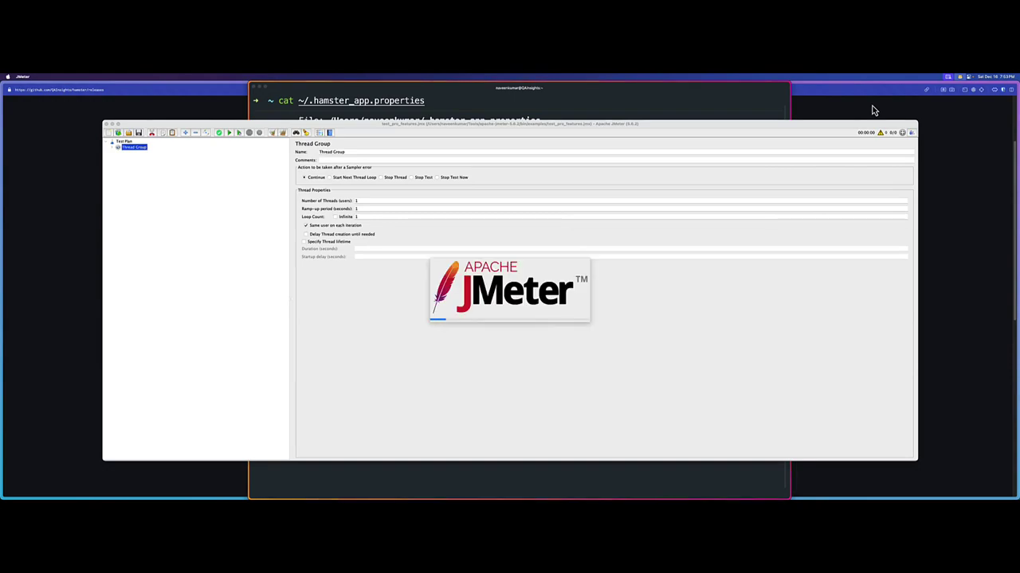
click(960, 77)
click(960, 87)
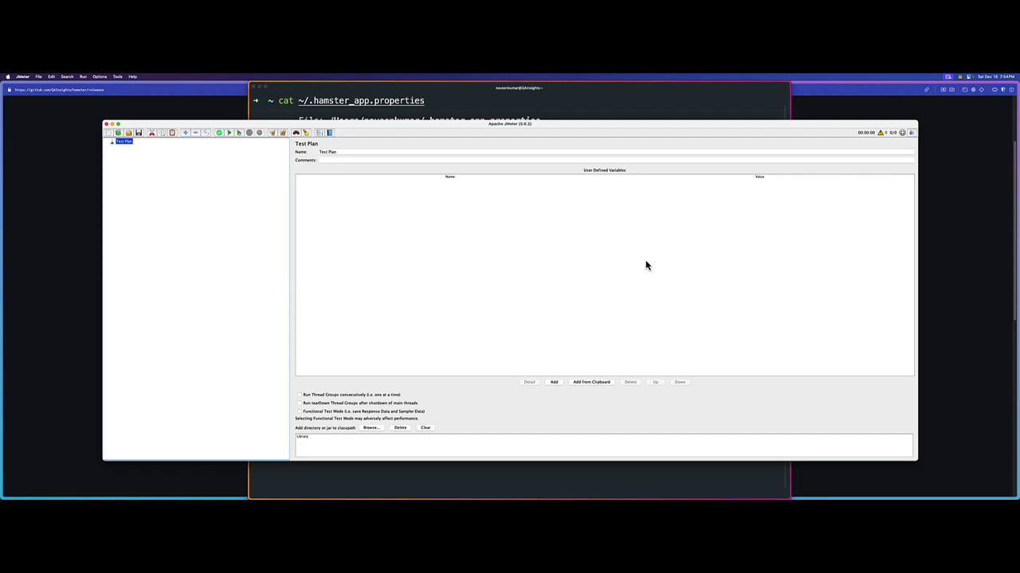
Step: View and dismiss Hamster's configuration, and inspect the telemetry setting in the properties output in the Hyper terminal
click(961, 76)
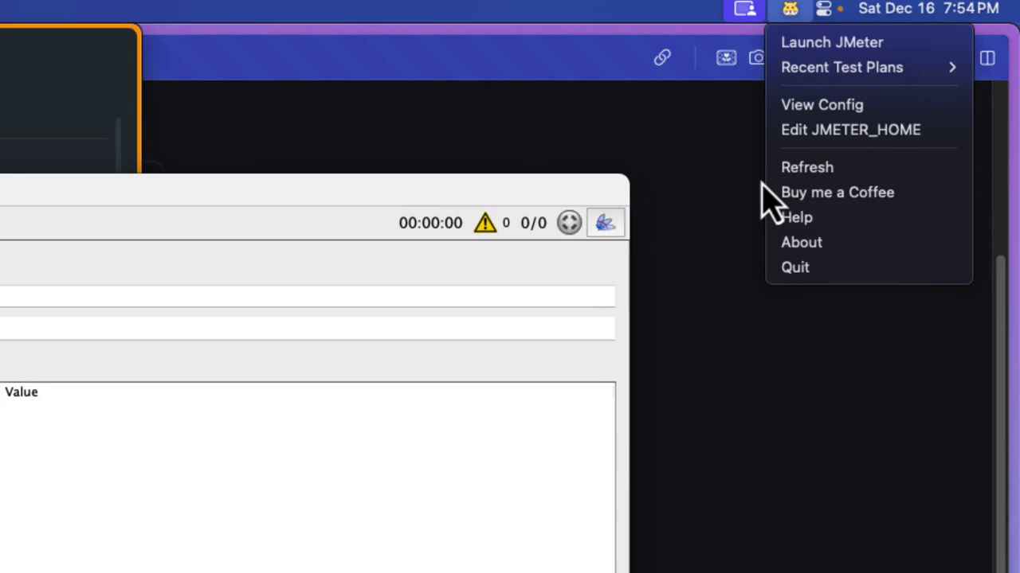
click(836, 108)
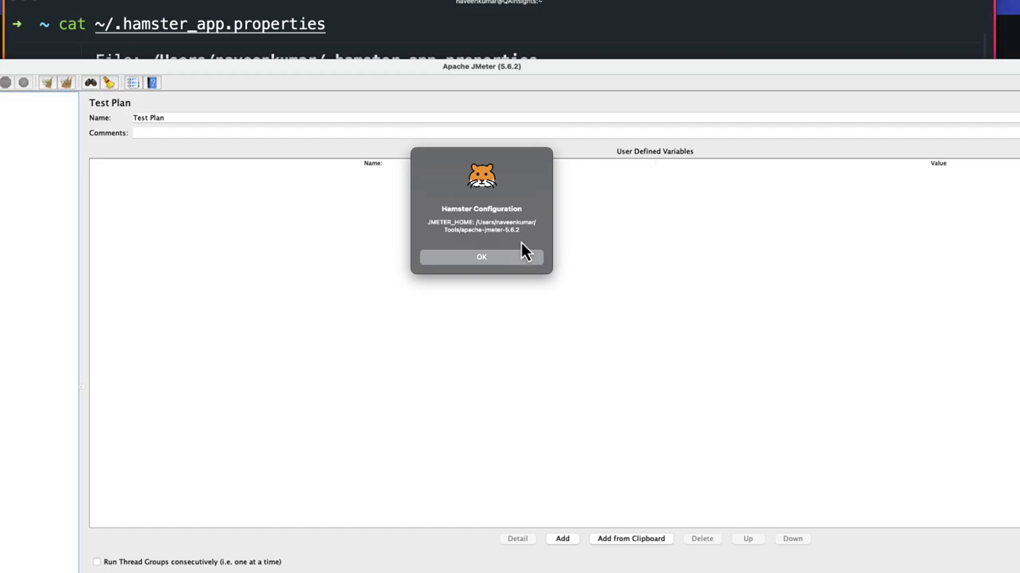
click(481, 257)
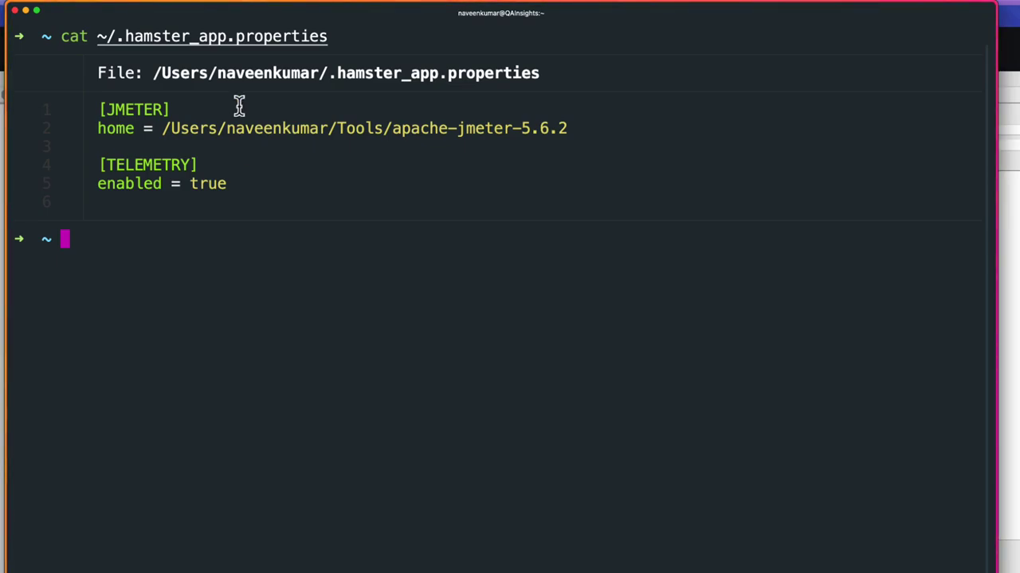
double_click(216, 185)
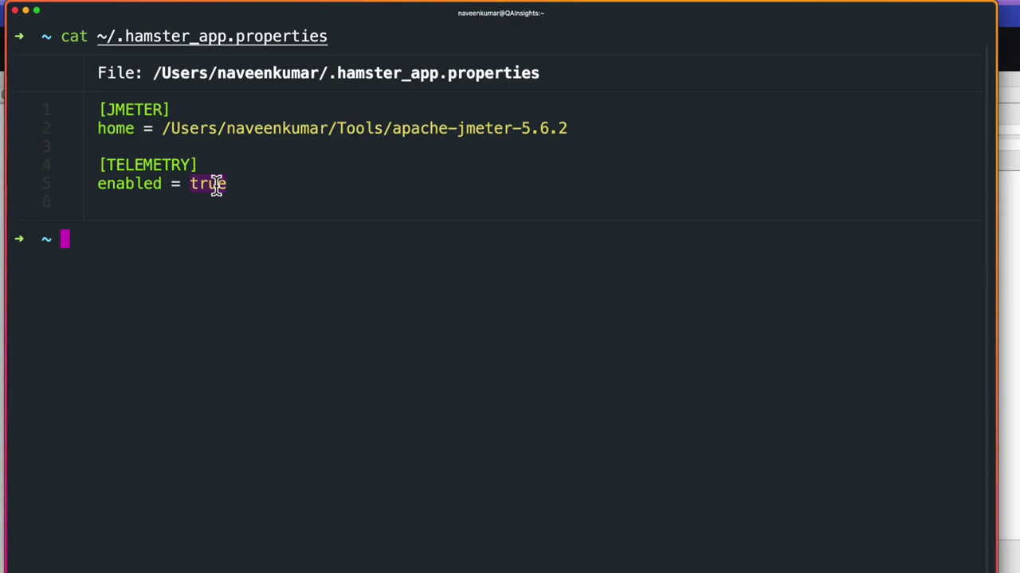
click(213, 185)
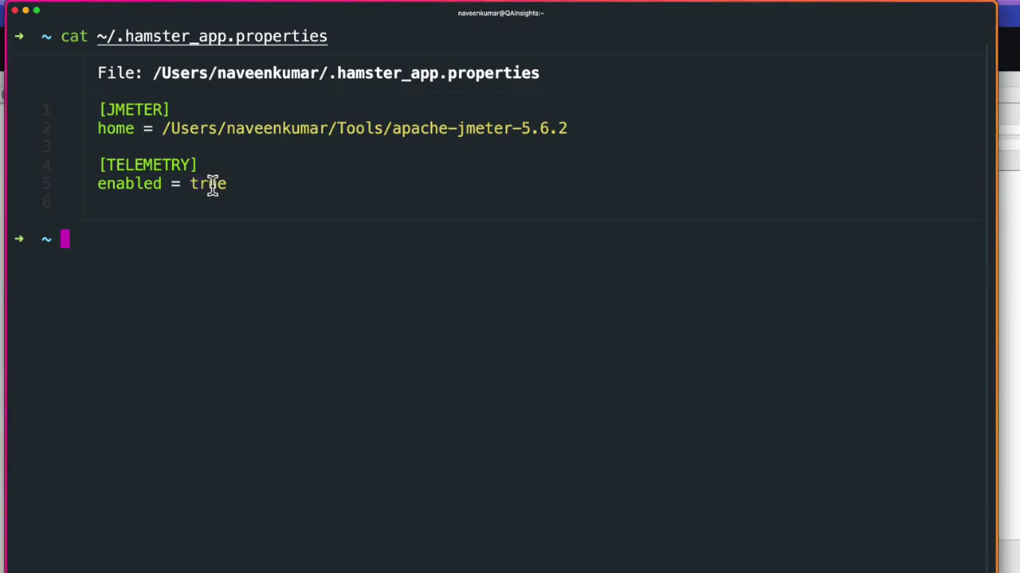